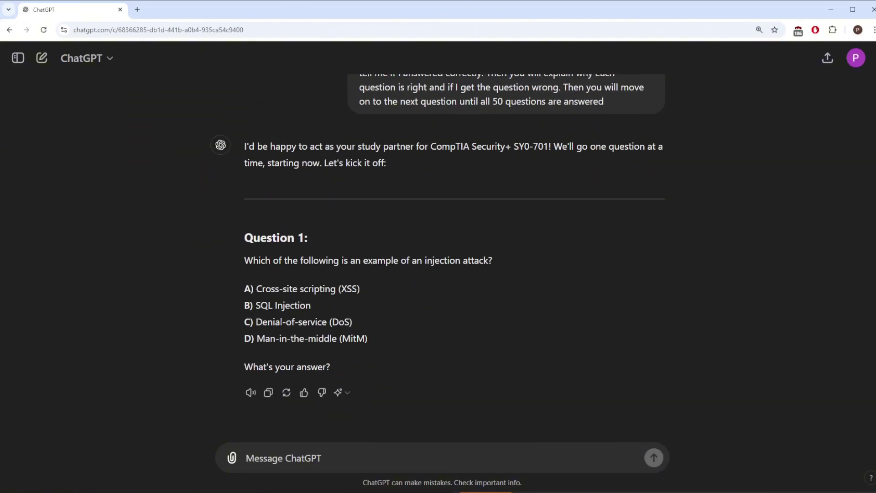
Step: Answer practice-quiz Question 1 on injection attacks with option D
type("D")
key("Return")
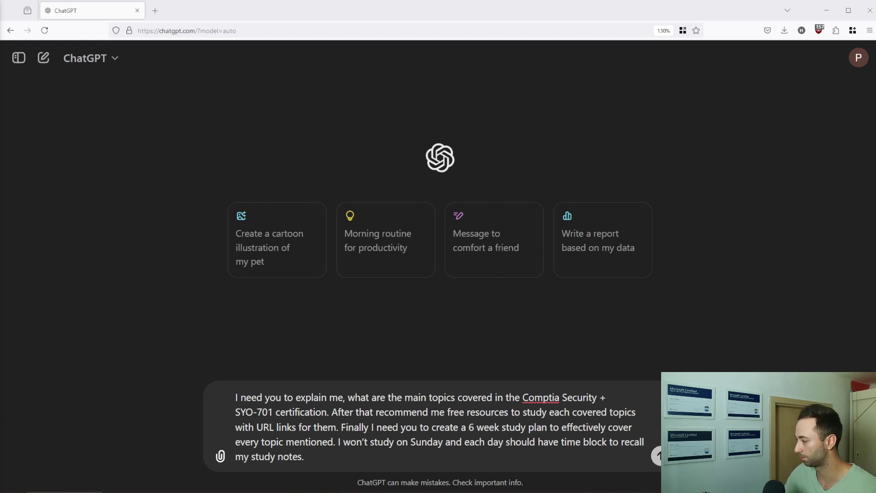
Step: Send the SY0-701 study-plan request and read the domain weightings and free resources
key("Return")
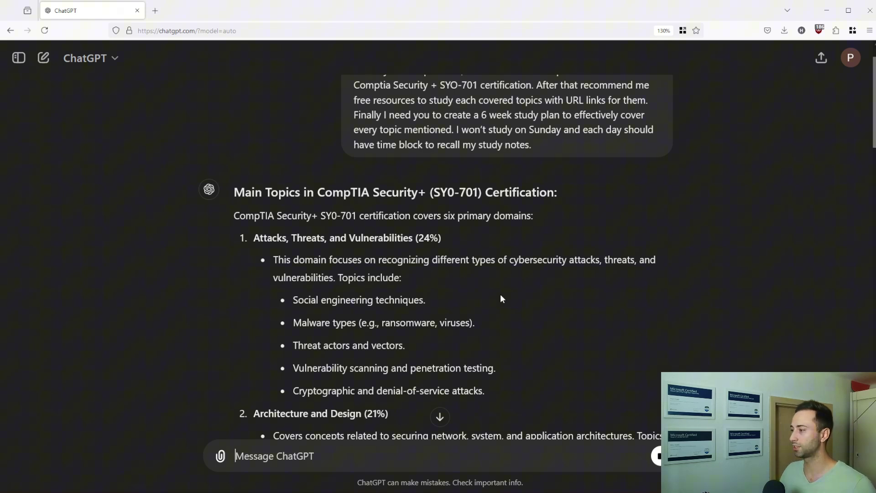
scroll(397, 264, "down", 2)
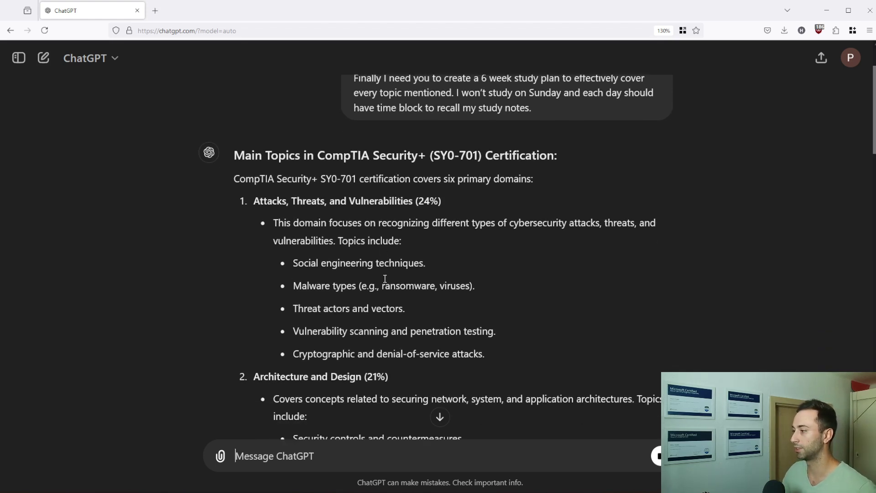
scroll(379, 276, "down", 1)
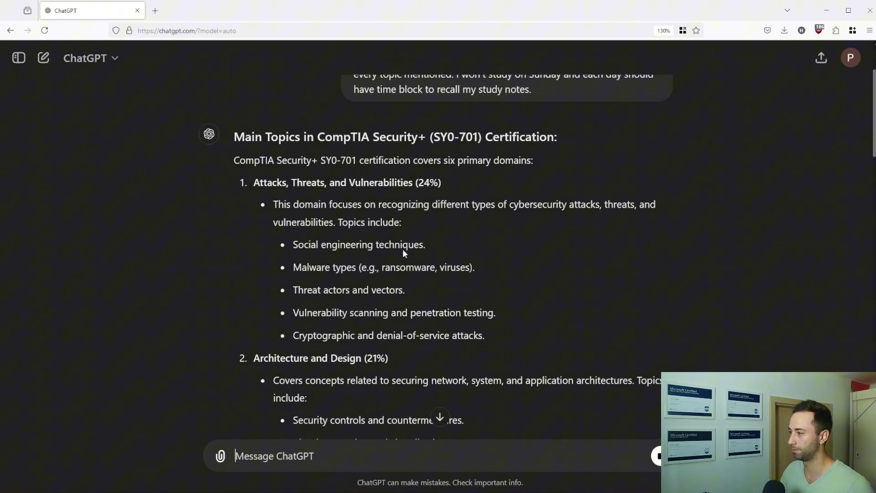
scroll(389, 230, "down", 1)
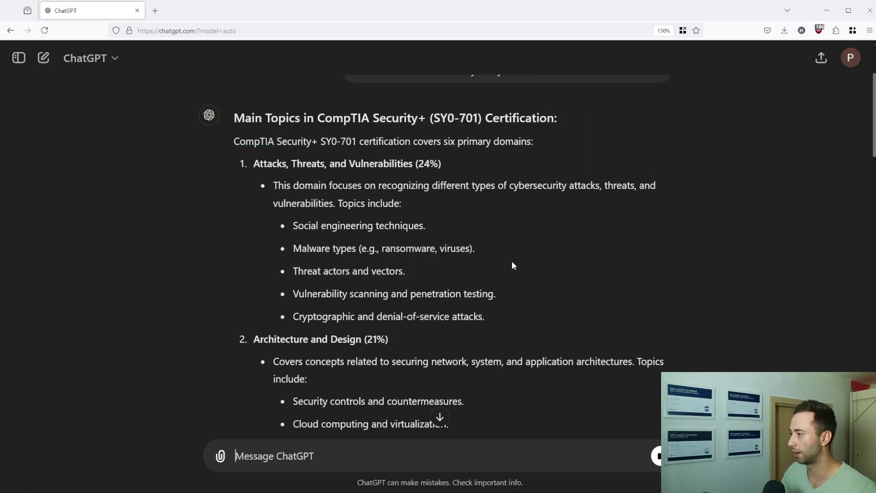
scroll(512, 265, "down", 2)
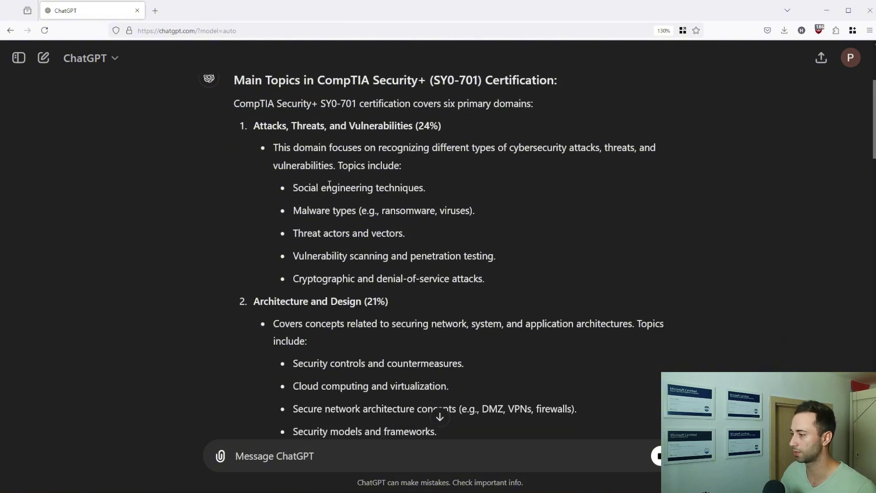
scroll(283, 164, "down", 1)
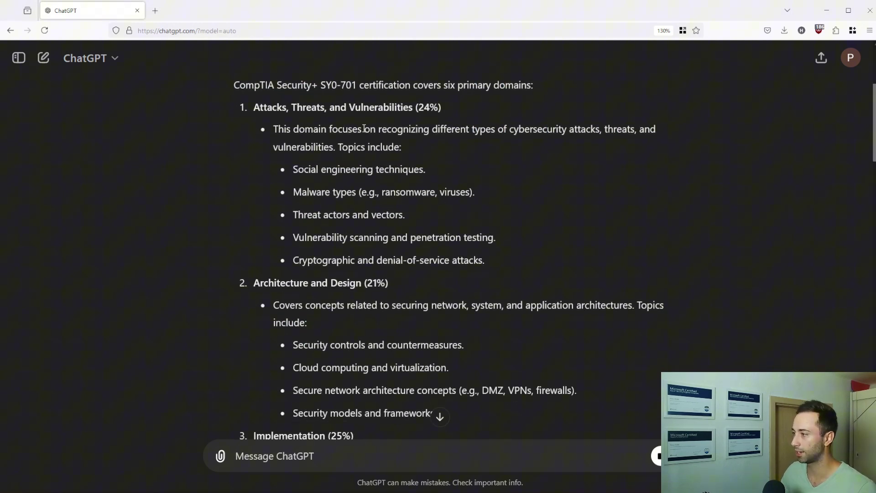
scroll(375, 129, "down", 10)
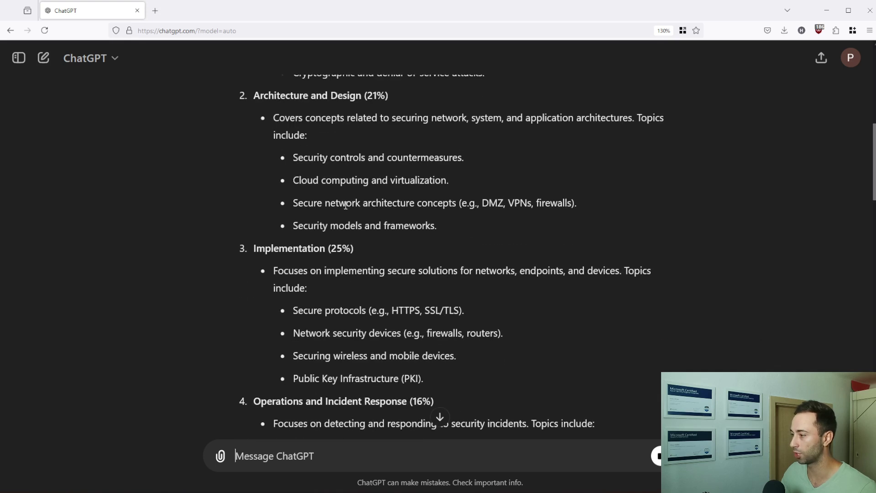
scroll(344, 207, "down", 10)
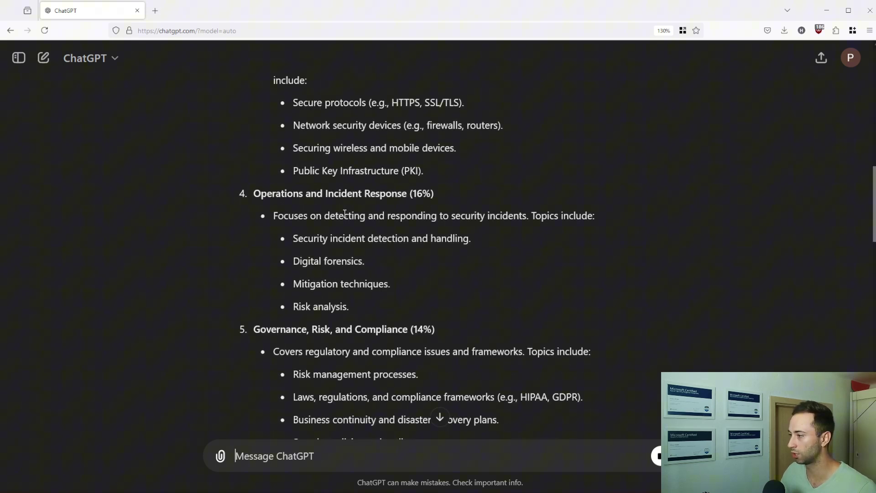
scroll(438, 203, "down", 7)
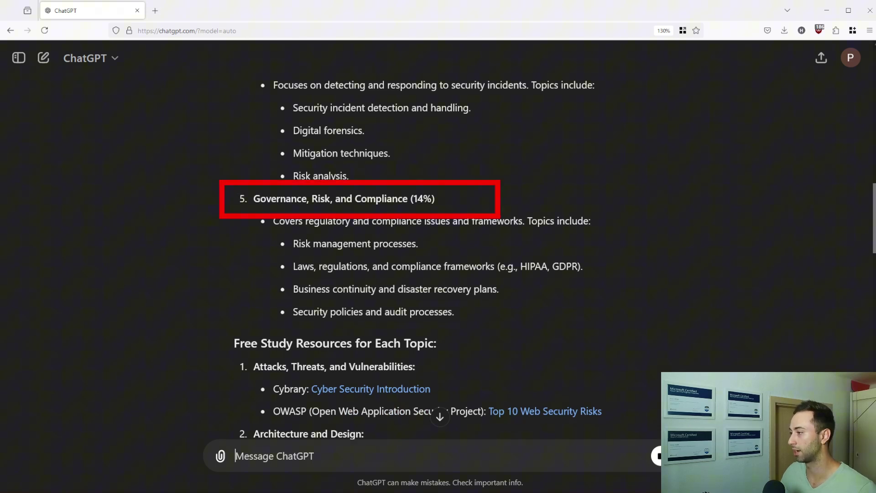
scroll(484, 224, "down", 8)
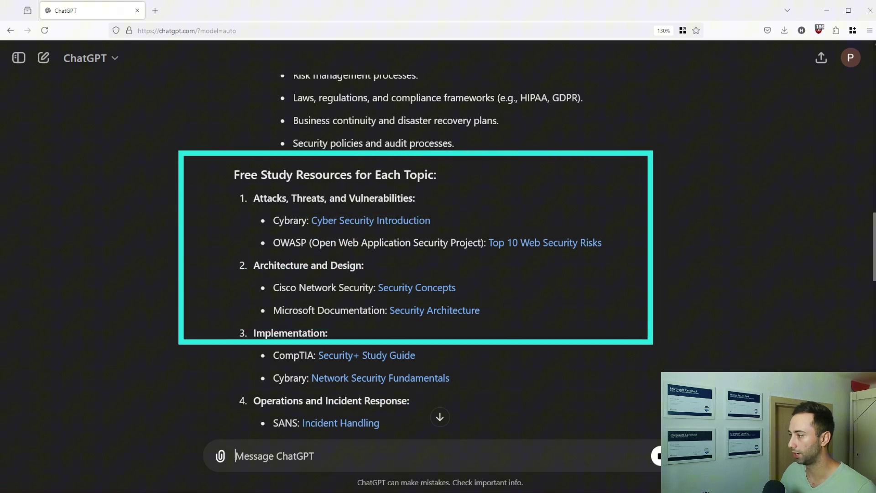
scroll(562, 276, "down", 5)
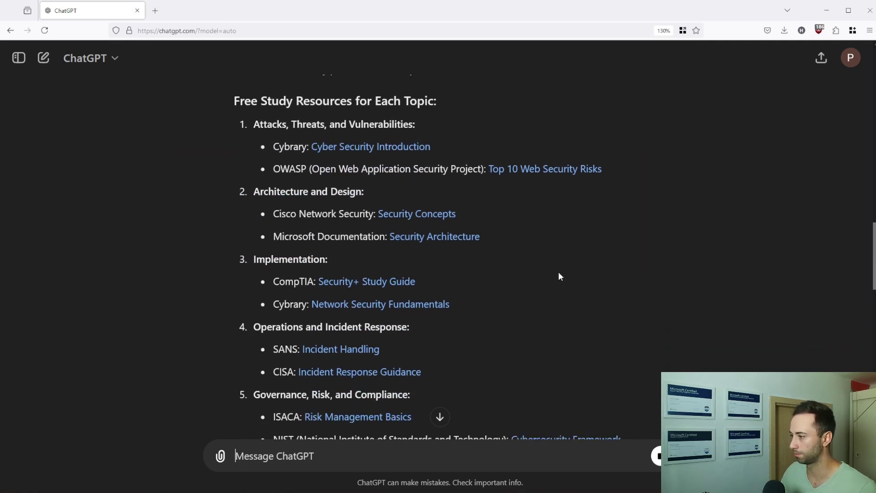
scroll(537, 266, "down", 1)
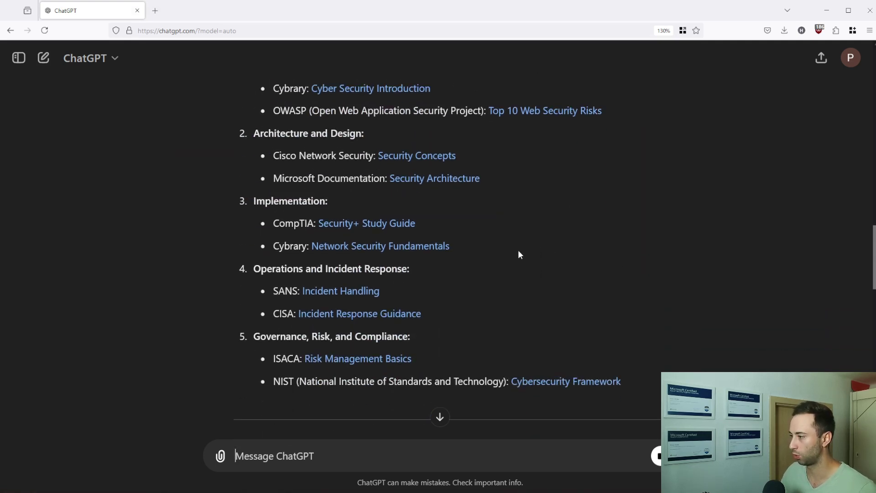
scroll(520, 254, "up", 4)
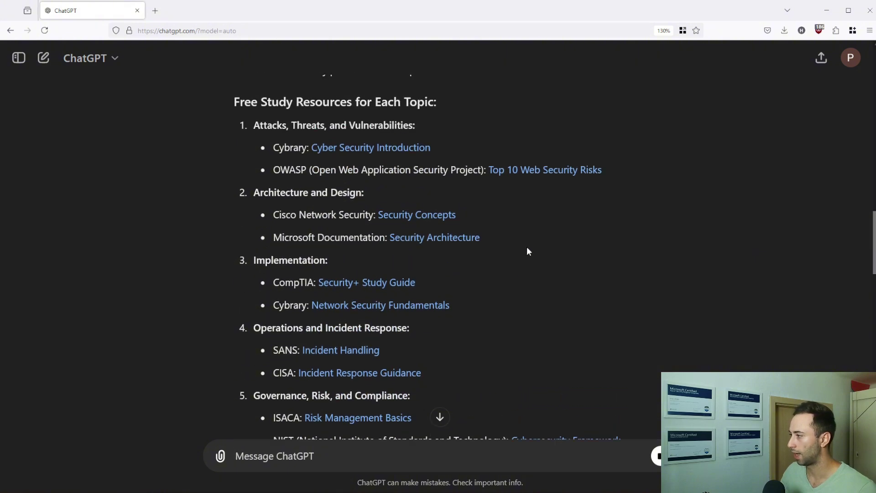
scroll(528, 251, "down", 3)
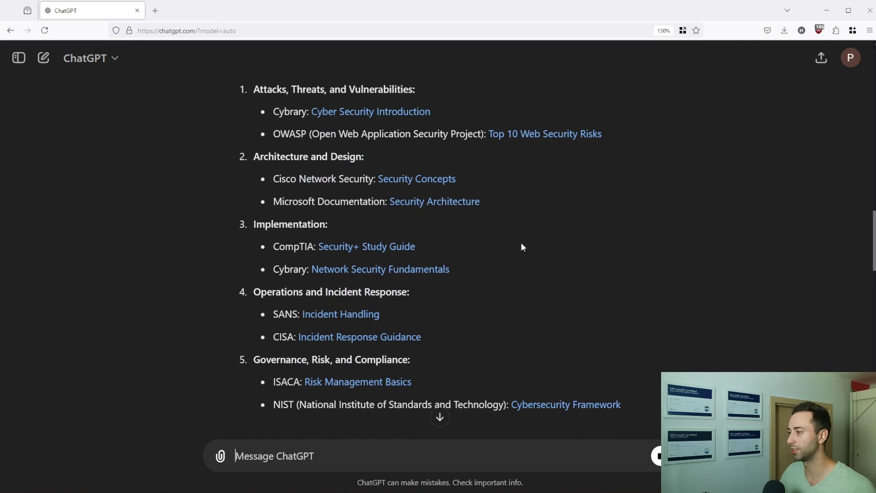
scroll(517, 246, "down", 1)
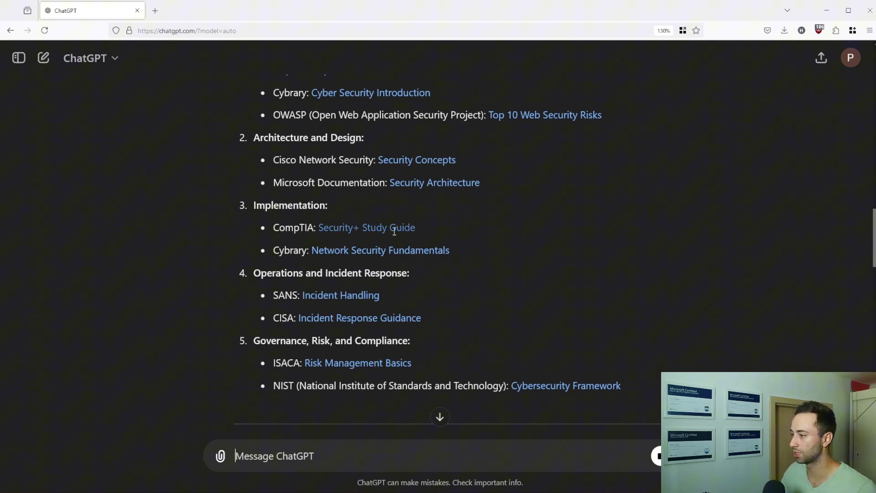
scroll(464, 251, "up", 4)
scroll(448, 206, "down", 12)
scroll(448, 206, "down", 2)
scroll(445, 204, "up", 12)
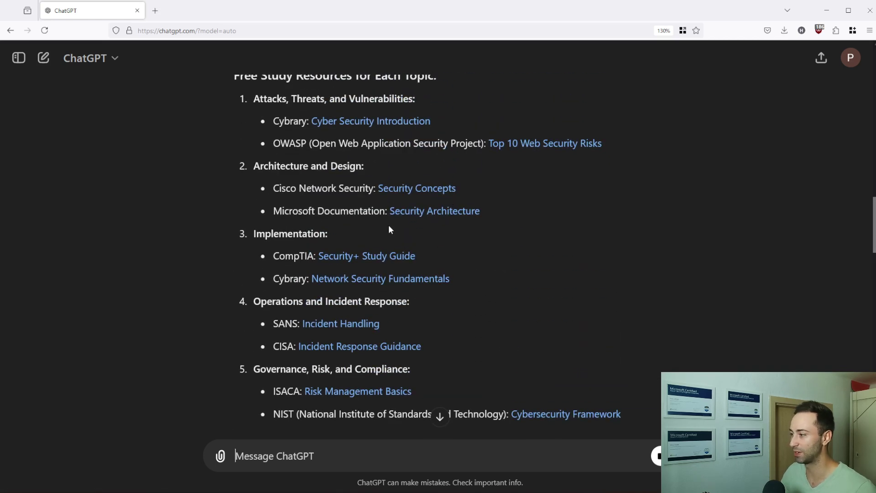
scroll(427, 238, "down", 1)
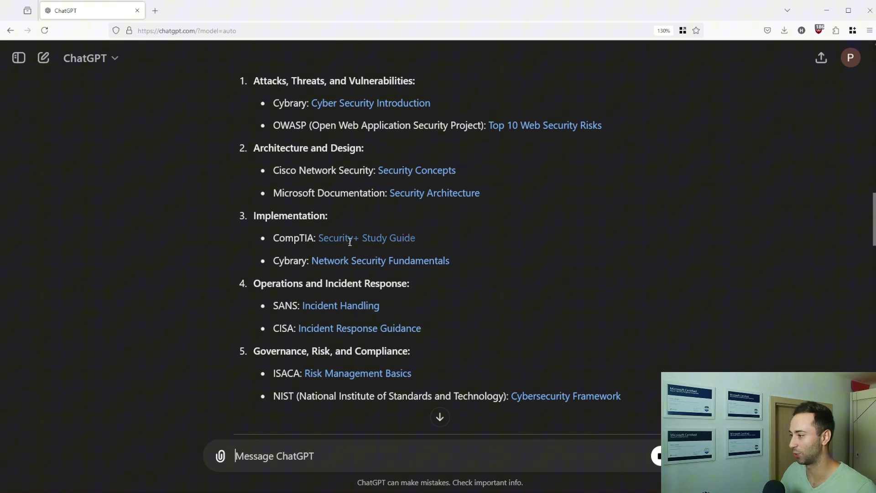
scroll(481, 269, "down", 2)
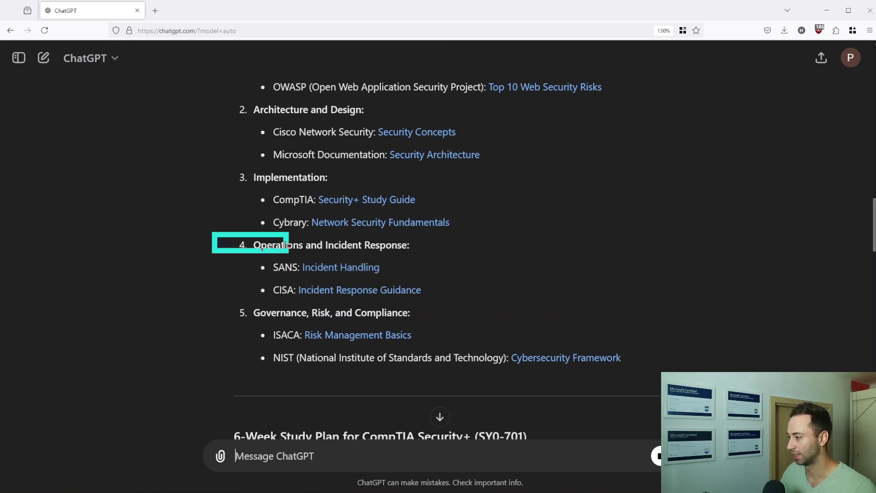
scroll(470, 299, "down", 6)
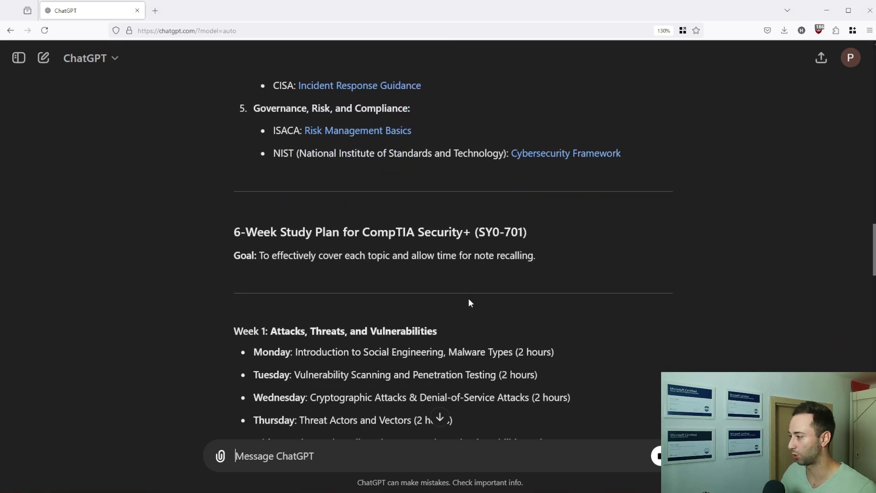
scroll(470, 299, "down", 1)
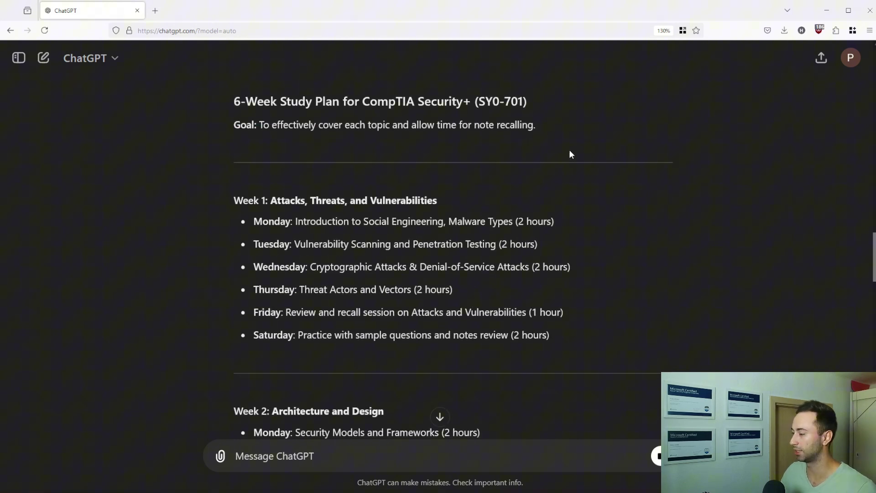
scroll(502, 158, "down", 1)
scroll(488, 164, "down", 1)
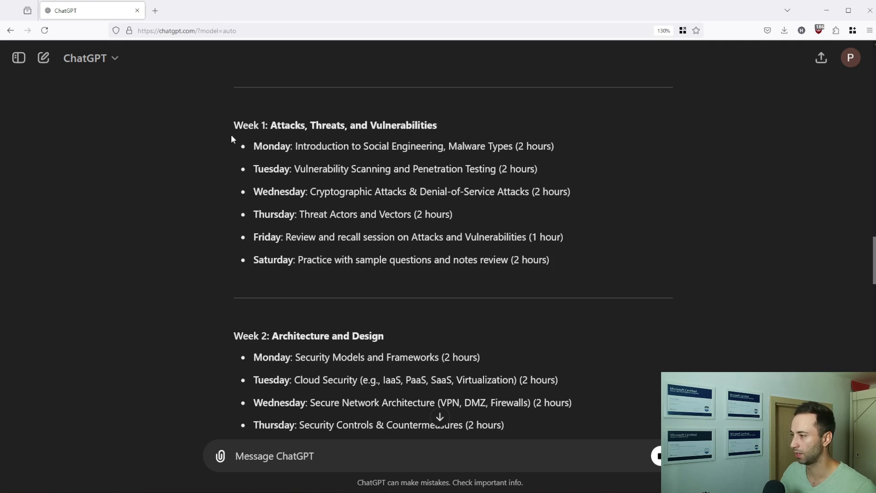
mouse_move(215, 108)
left_mouse_down()
mouse_move(602, 227)
mouse_move(643, 276)
left_mouse_up()
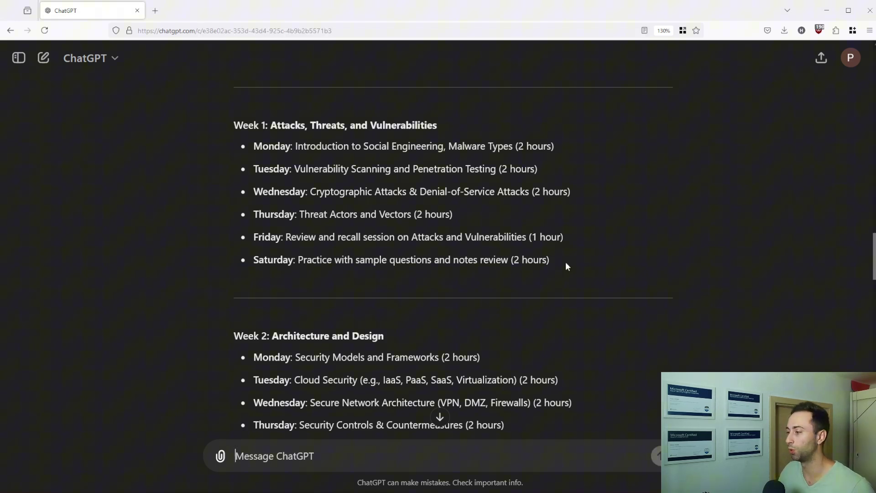
scroll(447, 259, "down", 1)
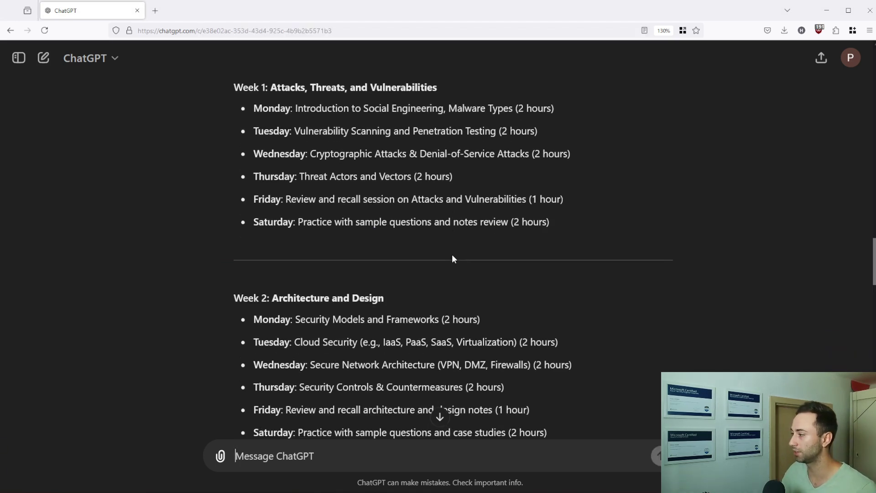
left_click_drag(488, 96, 580, 124)
scroll(569, 141, "down", 3)
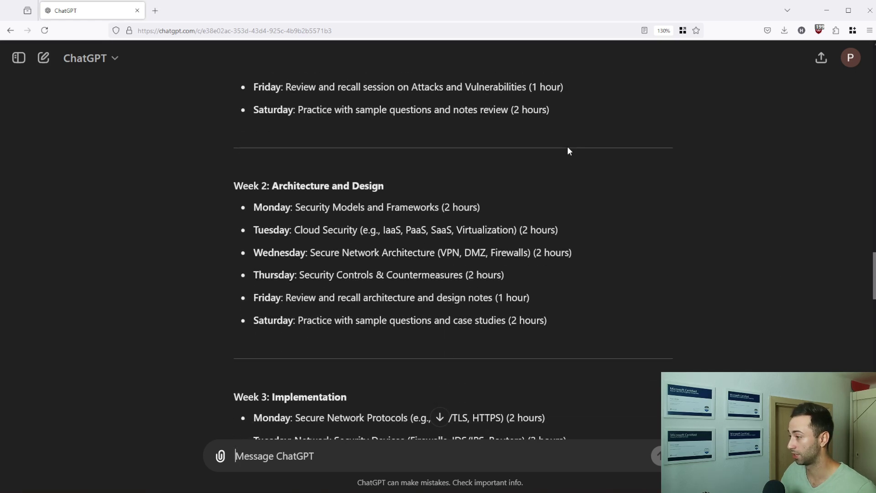
mouse_move(208, 167)
left_mouse_down()
mouse_move(398, 194)
mouse_move(540, 200)
left_mouse_up()
scroll(539, 198, "down", 2)
scroll(538, 199, "down", 3)
mouse_move(197, 190)
left_mouse_down()
mouse_move(556, 327)
mouse_move(602, 361)
left_mouse_up()
scroll(544, 301, "down", 5)
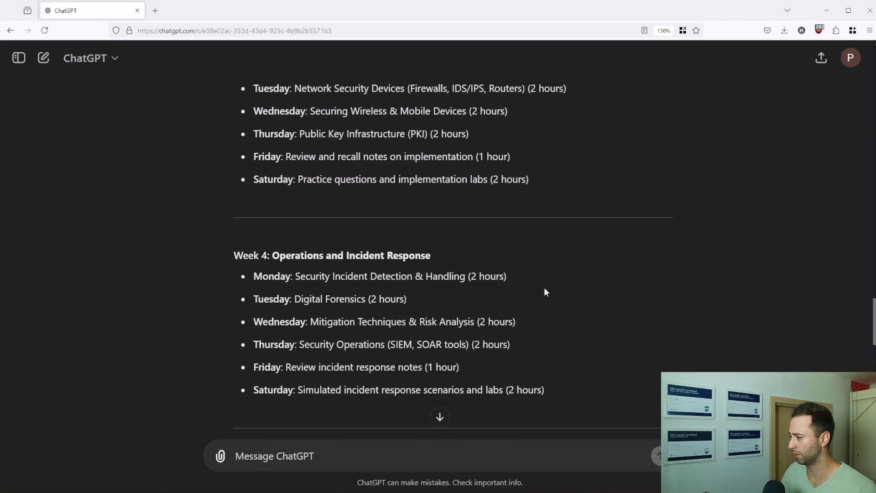
scroll(545, 278, "down", 7)
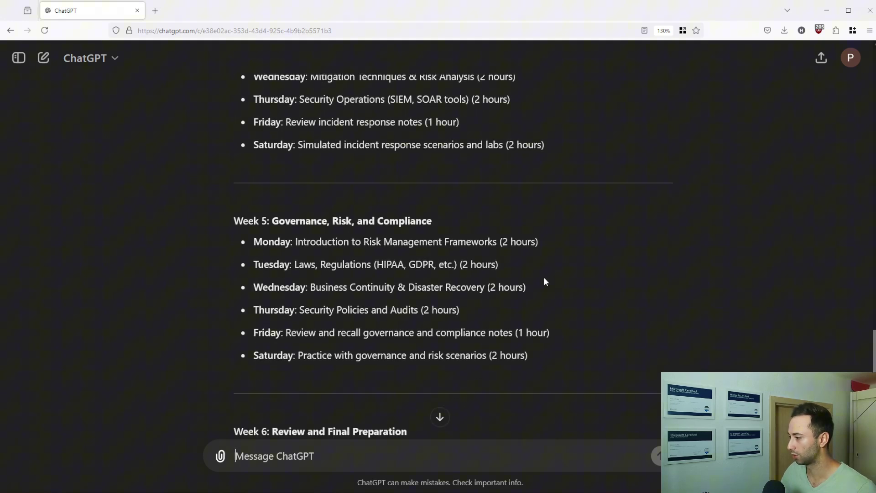
scroll(544, 277, "down", 2)
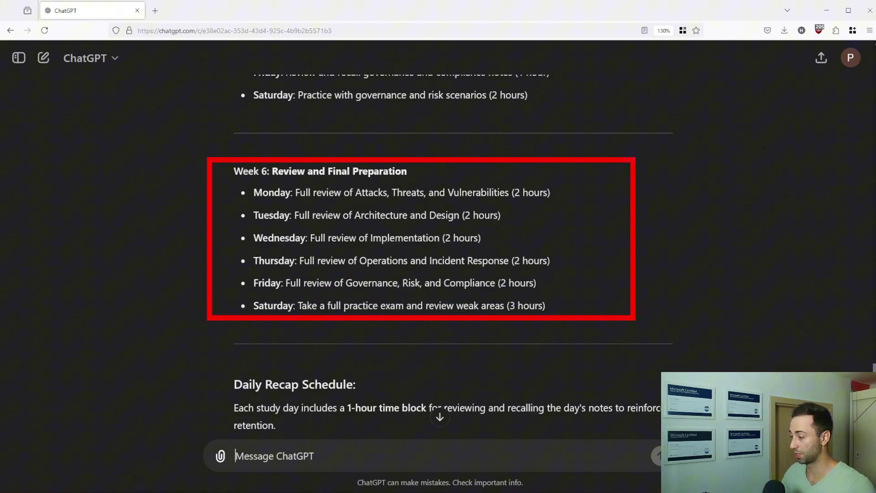
scroll(523, 279, "down", 3)
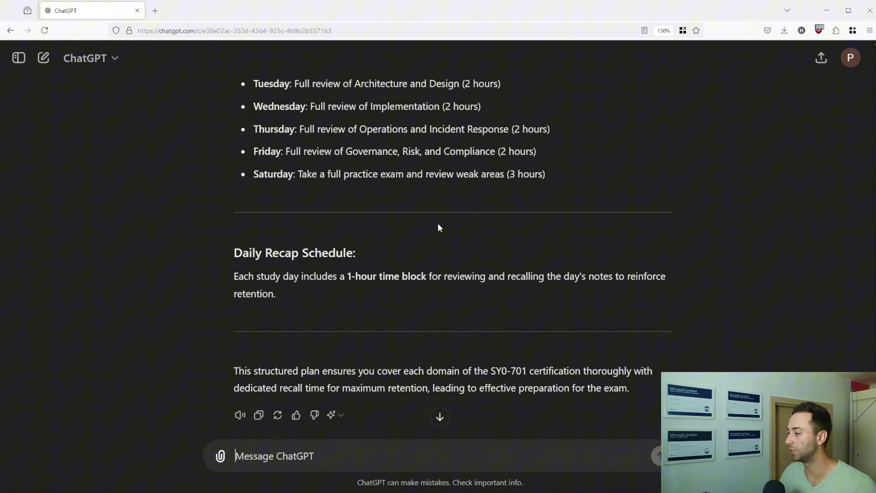
scroll(441, 228, "down", 1)
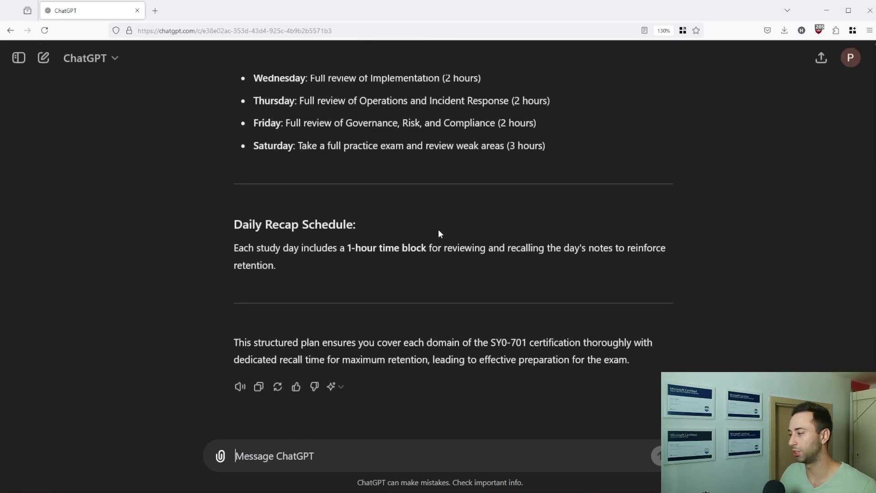
scroll(436, 220, "up", 3)
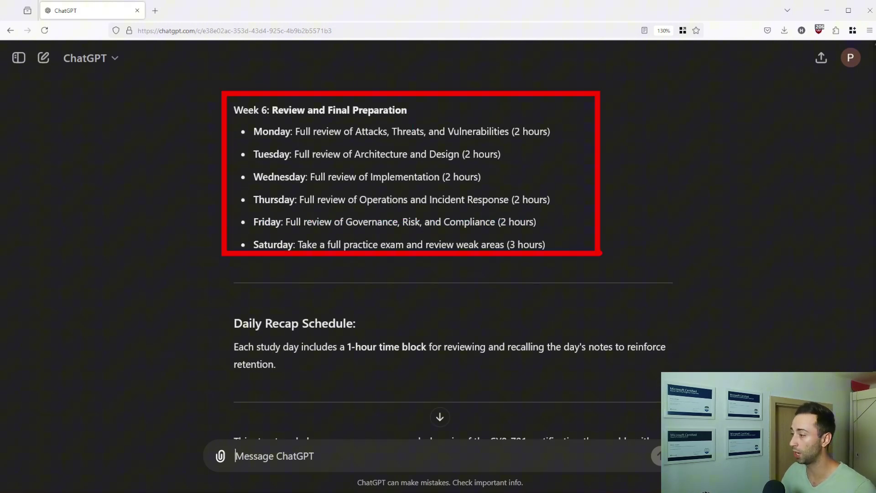
scroll(581, 250, "down", 3)
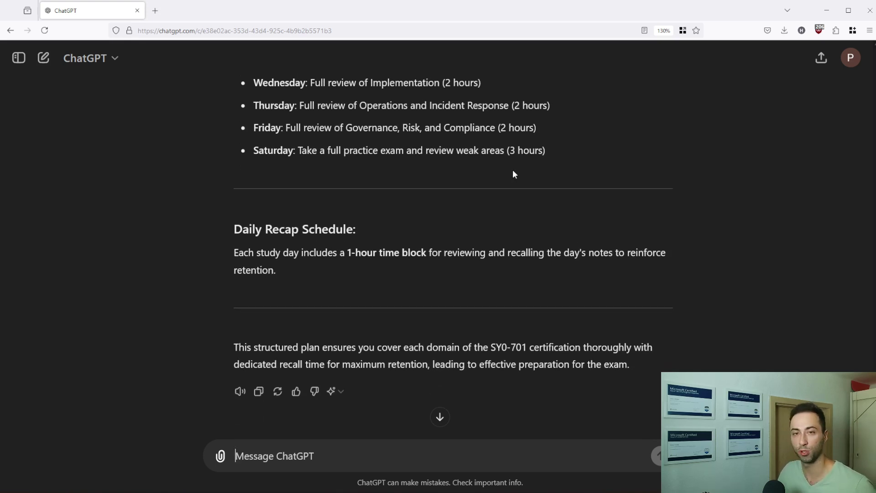
scroll(502, 160, "up", 2)
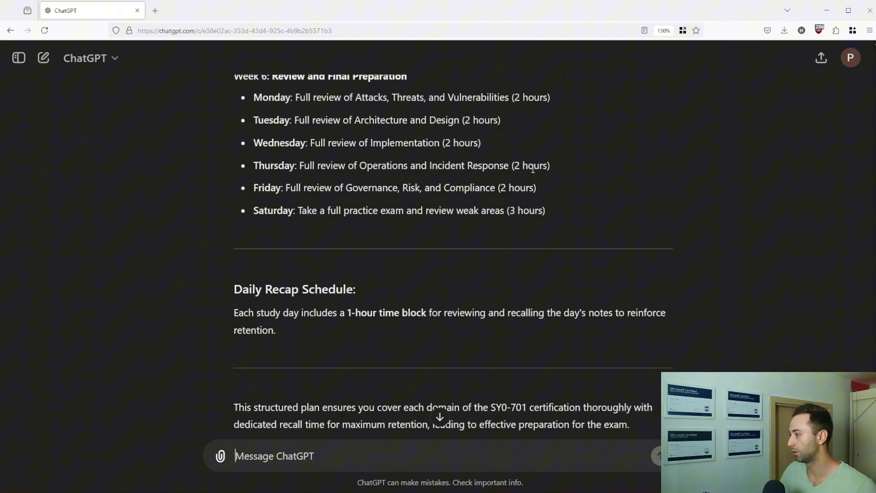
scroll(425, 143, "down", 3)
scroll(365, 219, "up", 1)
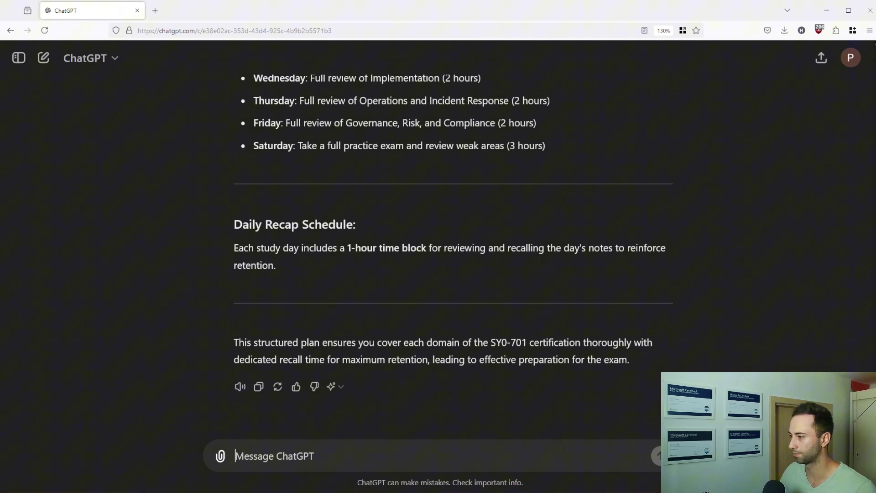
left_click_drag(206, 207, 711, 289)
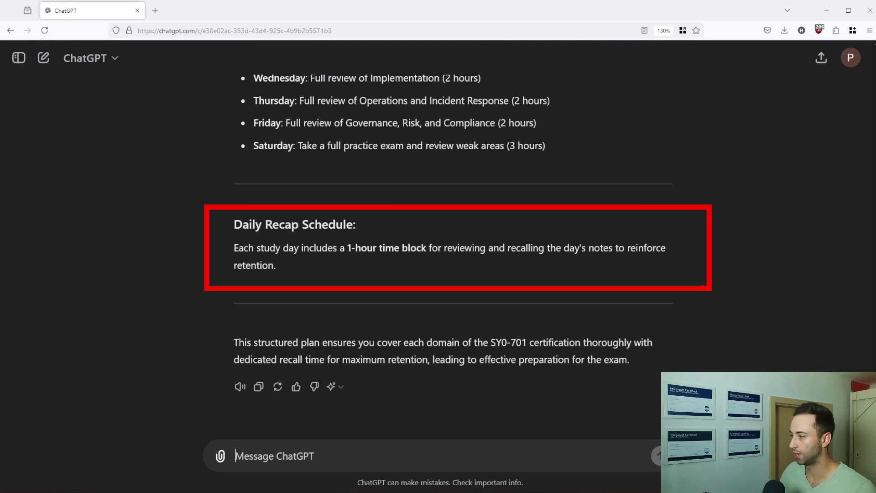
key("Escape")
key("ctrl+2")
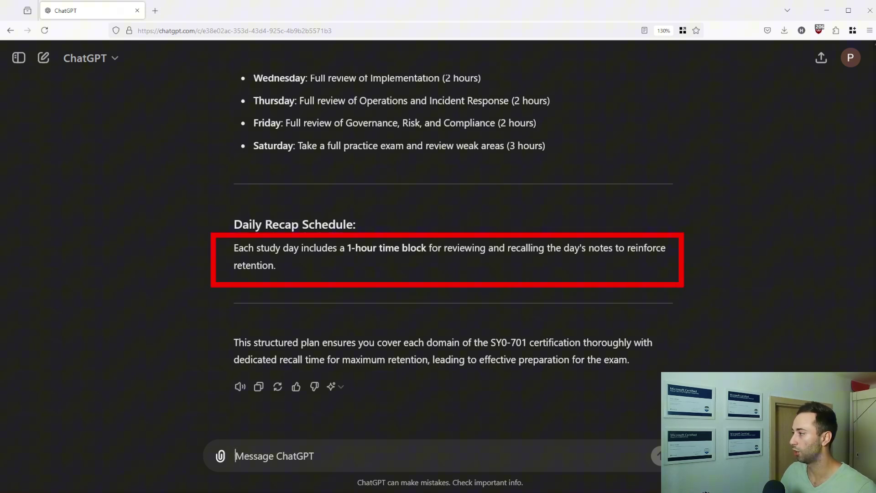
scroll(539, 300, "up", 2)
mouse_move(507, 89)
left_mouse_down()
mouse_move(500, 93)
mouse_move(576, 104)
mouse_move(510, 89)
left_mouse_up()
mouse_move(548, 154)
left_mouse_down()
mouse_move(576, 174)
mouse_move(563, 256)
left_mouse_up()
key("Escape")
scroll(524, 276, "down", 3)
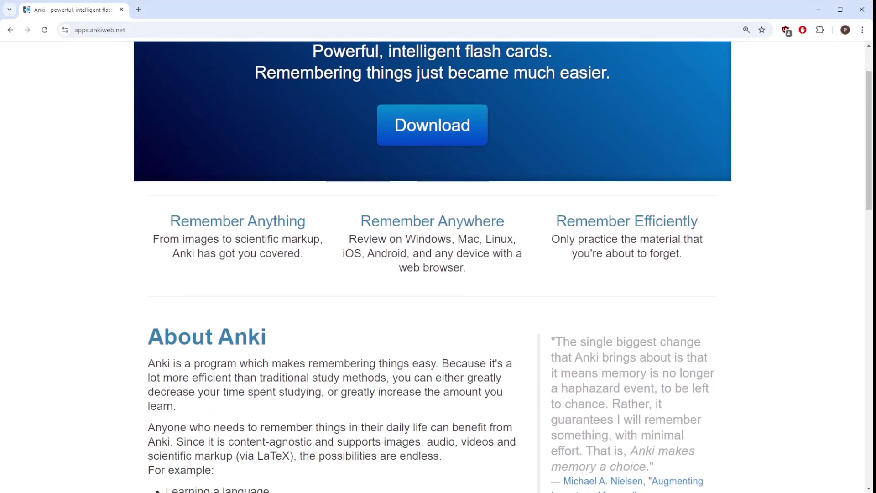
Step: Scroll the AnkiWeb homepage down to the About Anki section
scroll(433, 267, "down", 3)
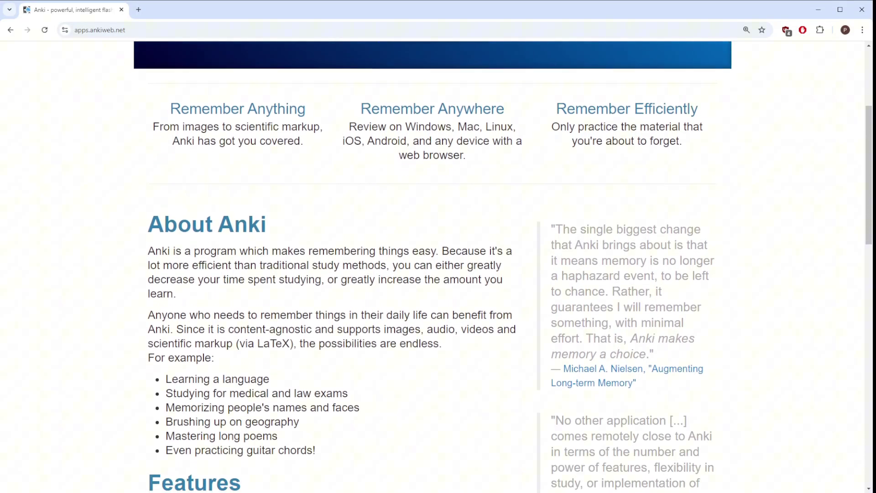
scroll(433, 267, "down", 1)
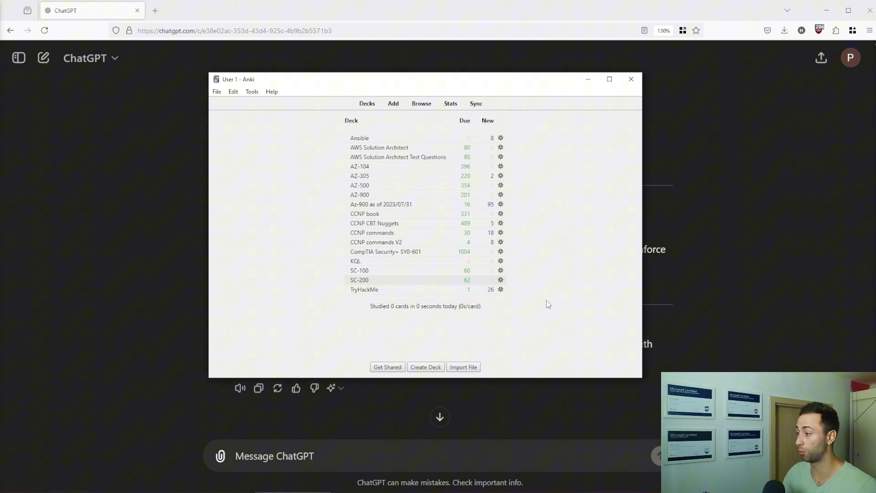
Step: Study the SC-200 deck and reveal the first card's answer, D. Incidents
left_click(359, 280)
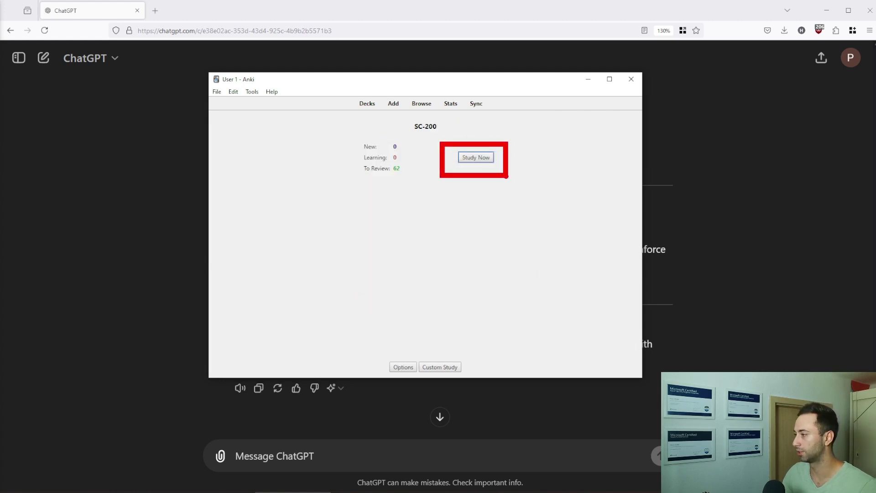
left_click(484, 159)
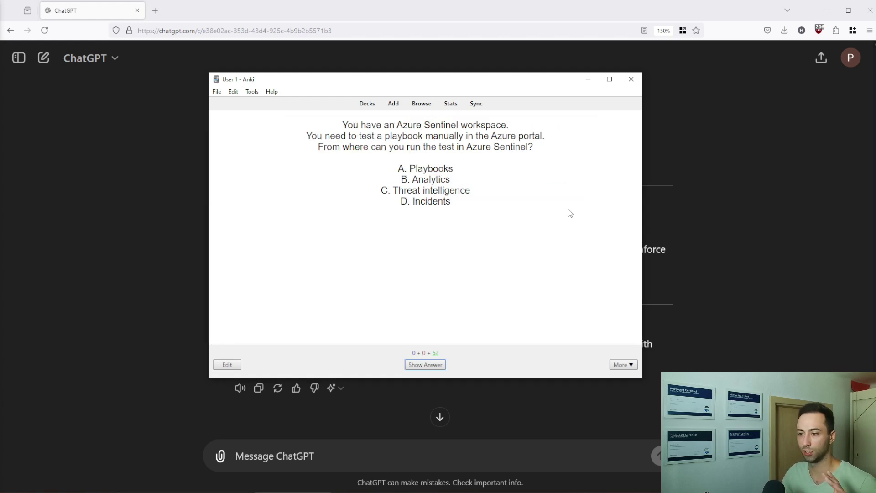
left_click(433, 366)
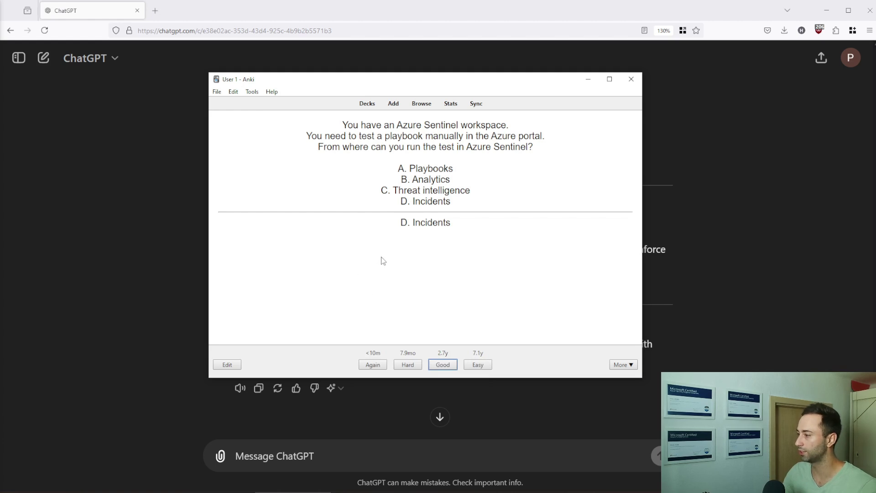
left_click_drag(366, 209, 468, 239)
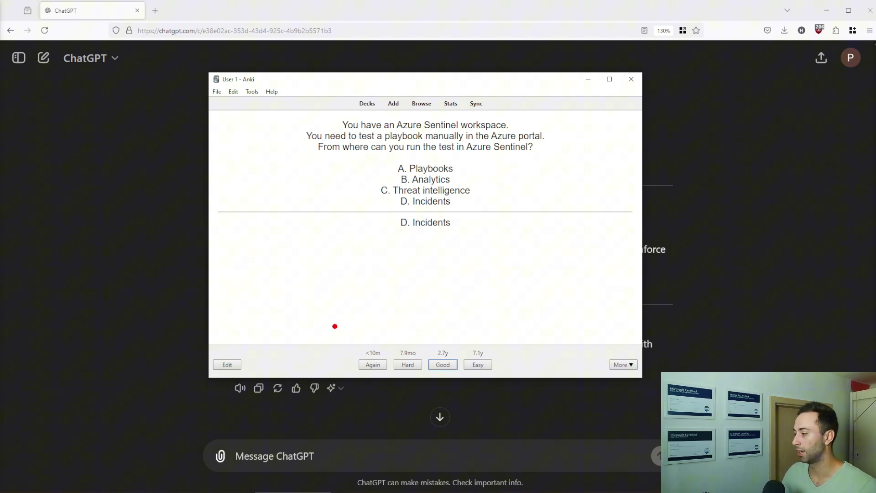
left_click_drag(330, 339, 516, 378)
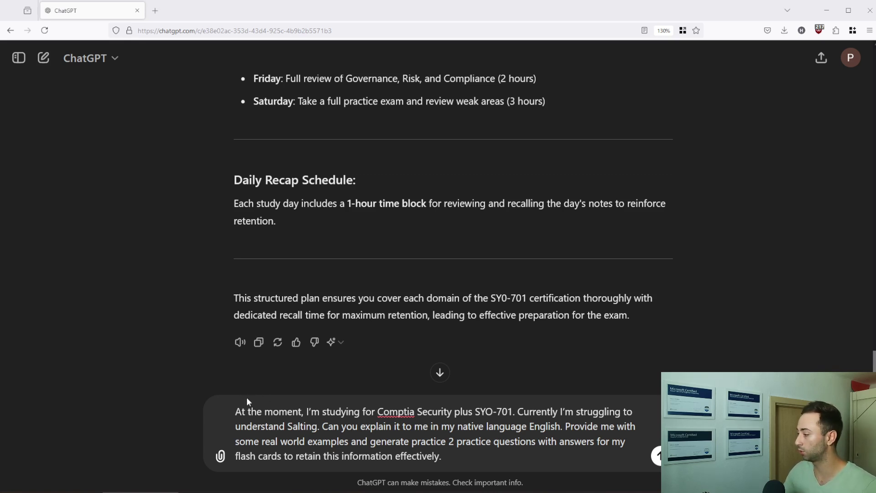
Step: Send the request explaining Salting with real-world examples and two practice flashcard questions
left_click(258, 415)
left_click_drag(450, 416, 569, 437)
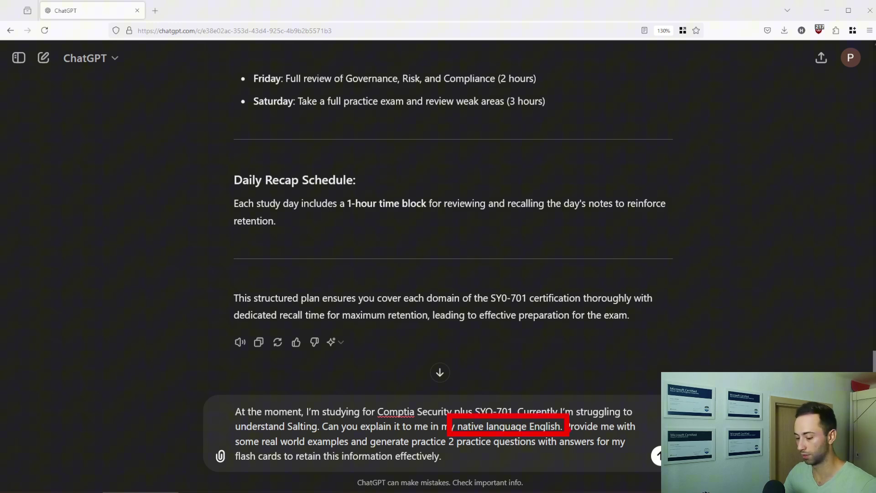
left_click(658, 454)
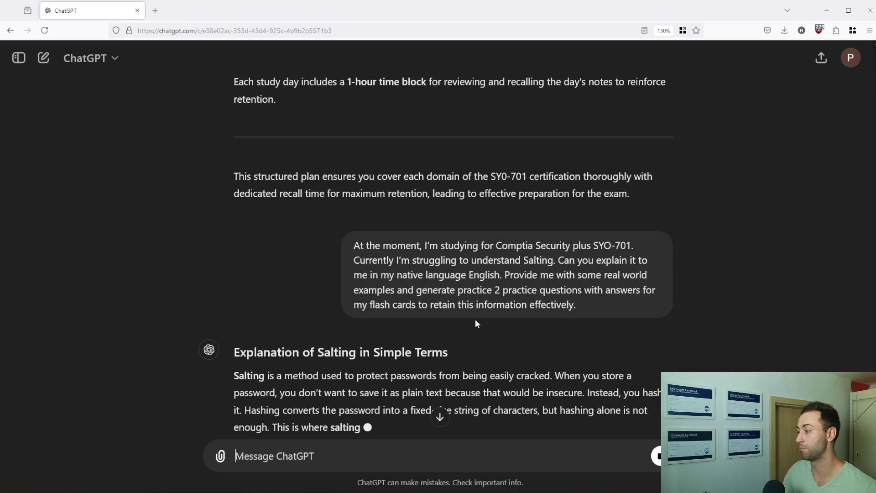
Step: Read through the salting reply's key points, examples, two flashcard Q&As and recap
scroll(475, 320, "down", 3)
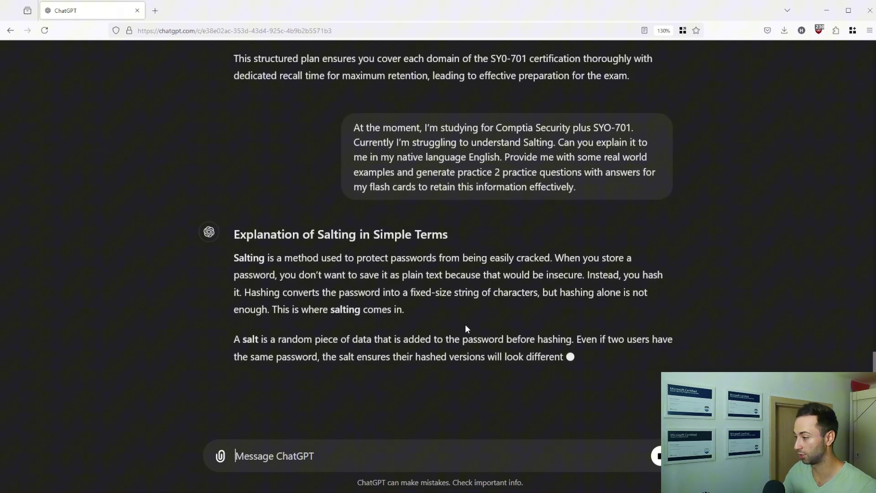
scroll(466, 329, "up", 1)
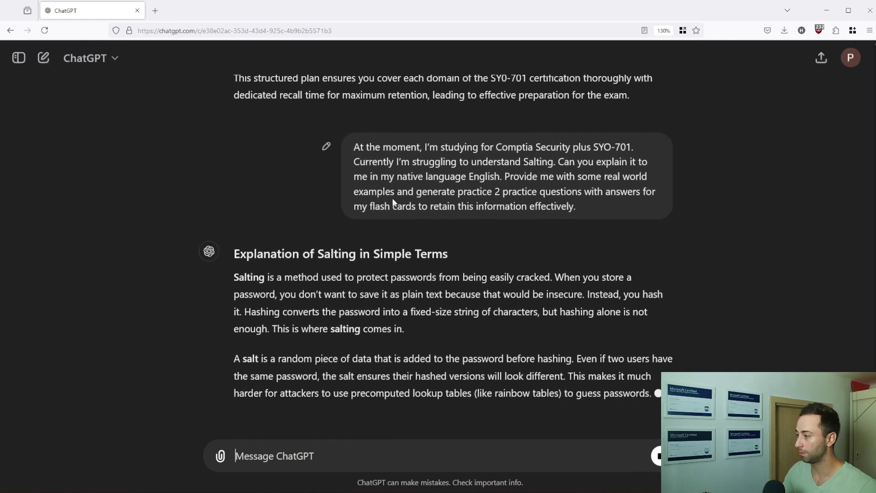
scroll(402, 193, "down", 2)
scroll(411, 215, "up", 1)
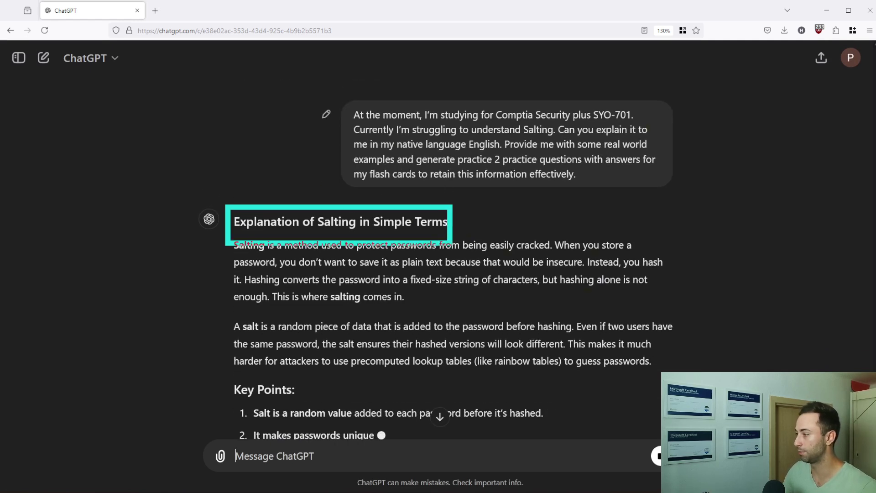
scroll(456, 257, "down", 1)
scroll(455, 253, "down", 1)
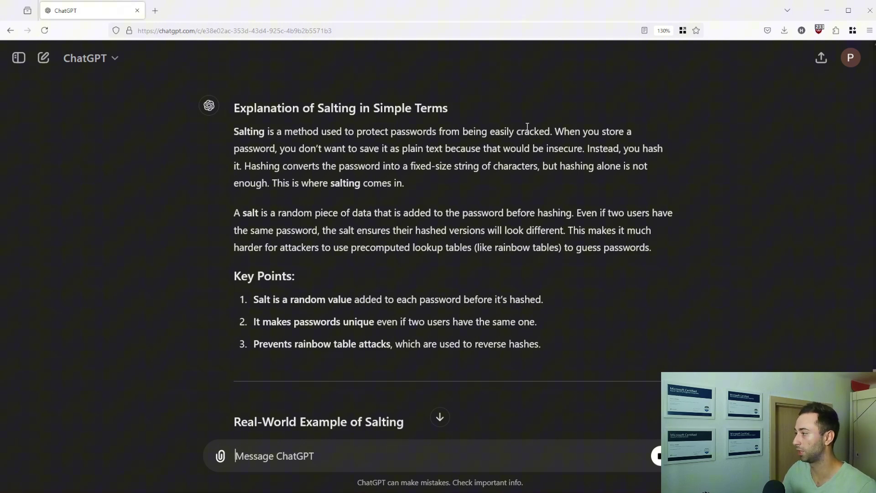
scroll(483, 150, "down", 1)
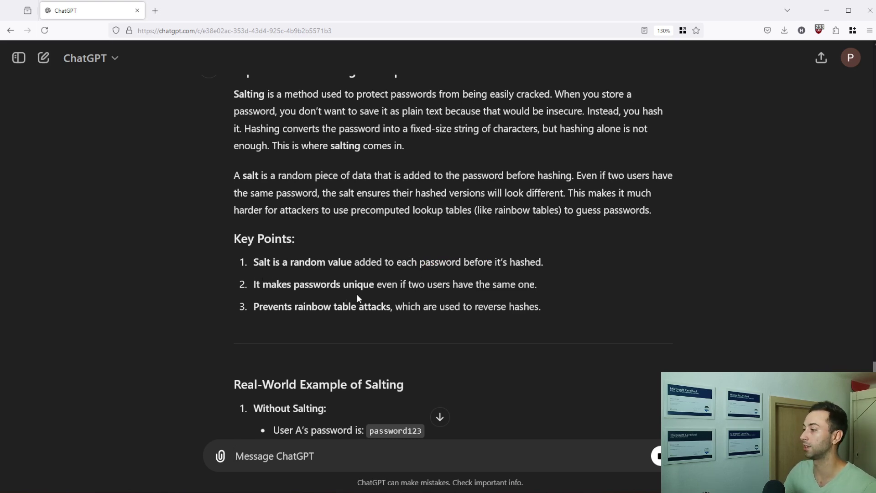
scroll(476, 292, "down", 1)
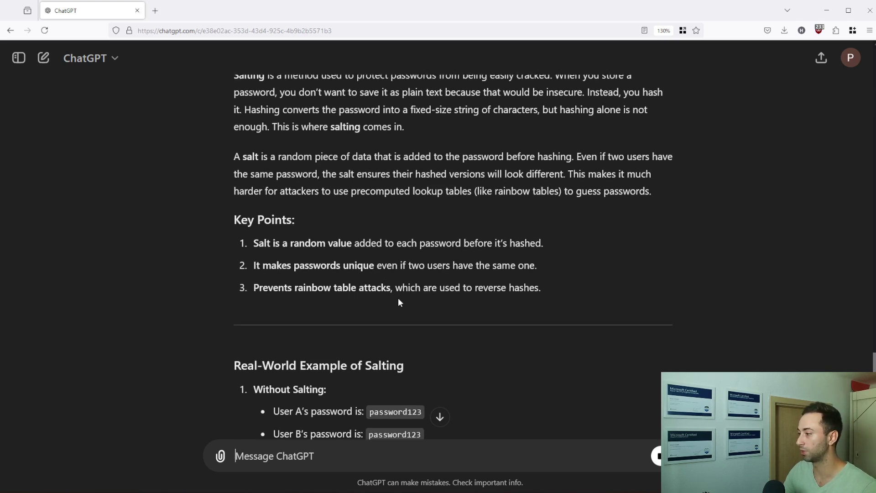
scroll(484, 300, "down", 3)
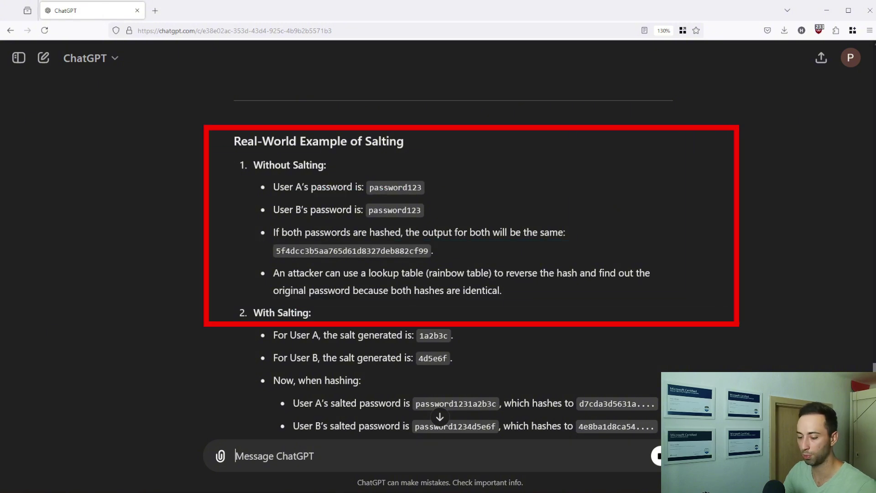
scroll(189, 170, "down", 4)
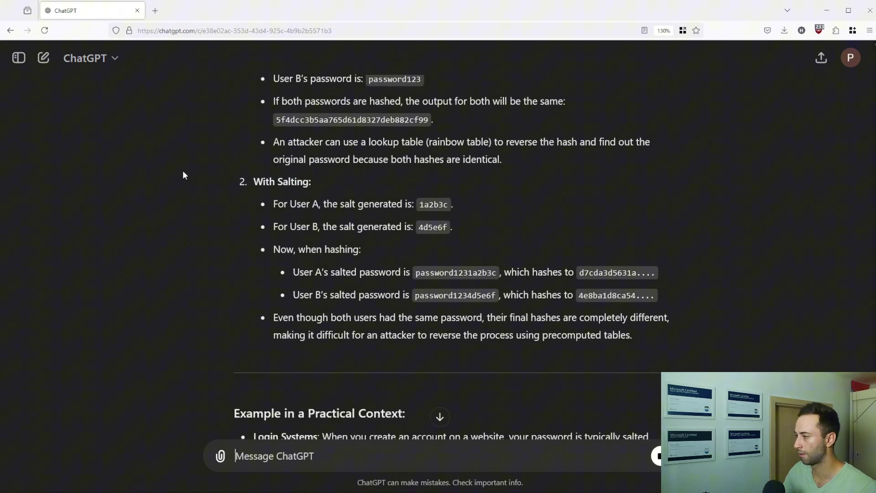
scroll(269, 200, "down", 3)
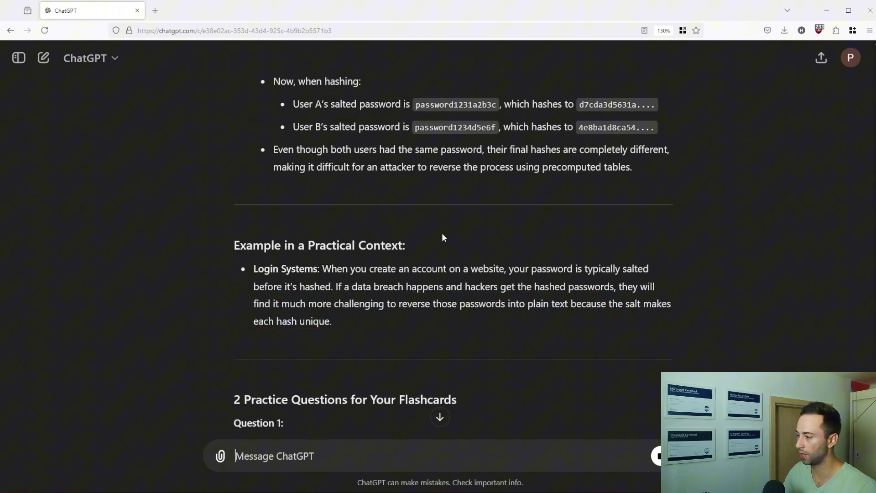
scroll(413, 217, "down", 5)
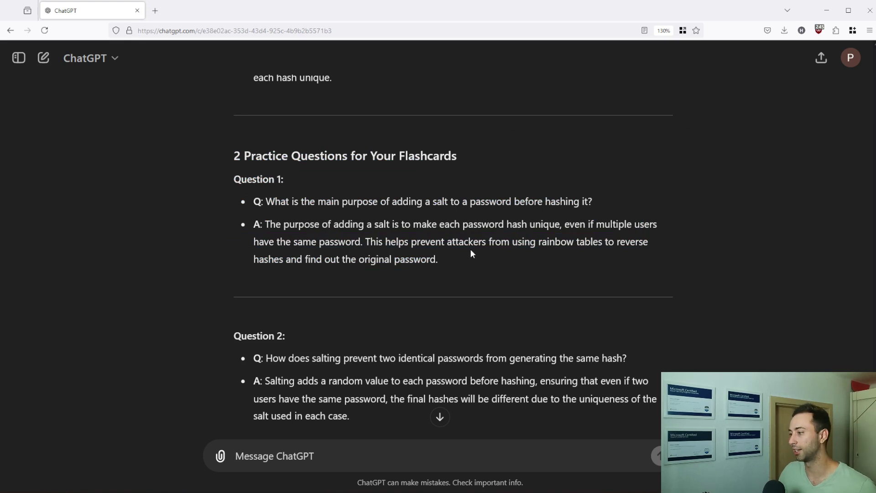
scroll(381, 241, "down", 2)
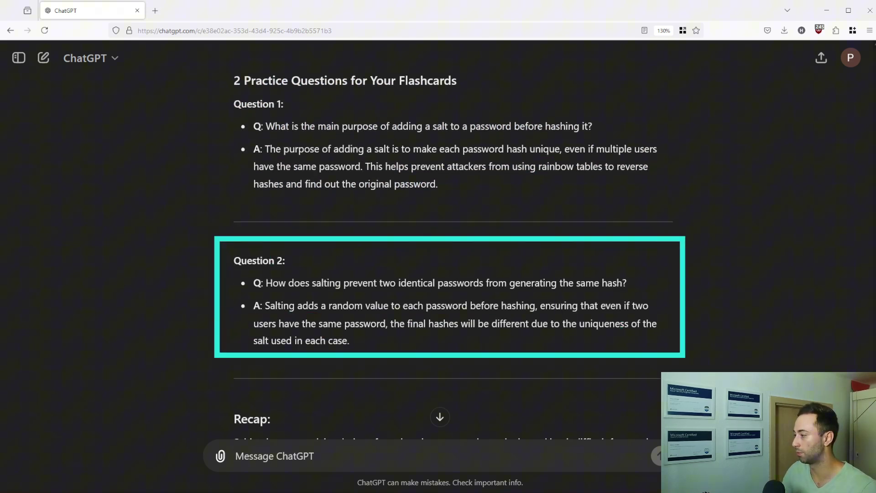
scroll(578, 281, "down", 1)
scroll(571, 280, "down", 3)
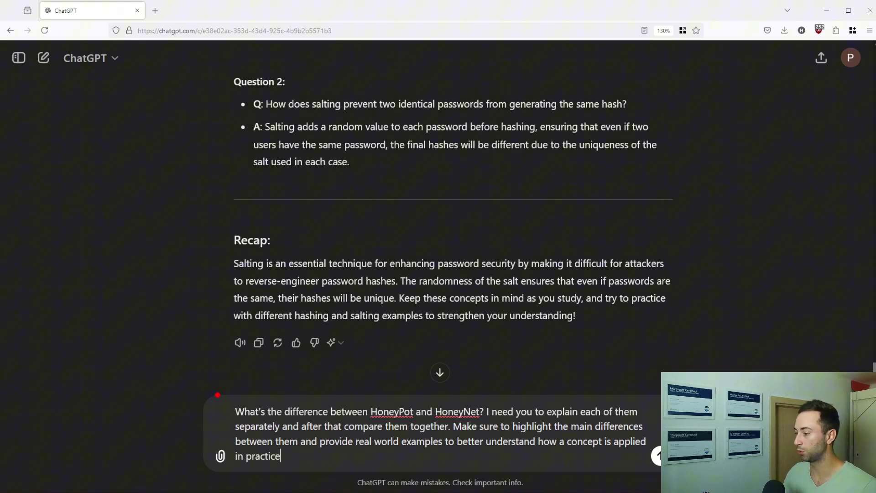
Step: Highlight the HoneyPot vs HoneyNet question's opening line, then send it
mouse_move(217, 395)
left_mouse_down()
mouse_move(343, 423)
mouse_move(501, 422)
left_mouse_up()
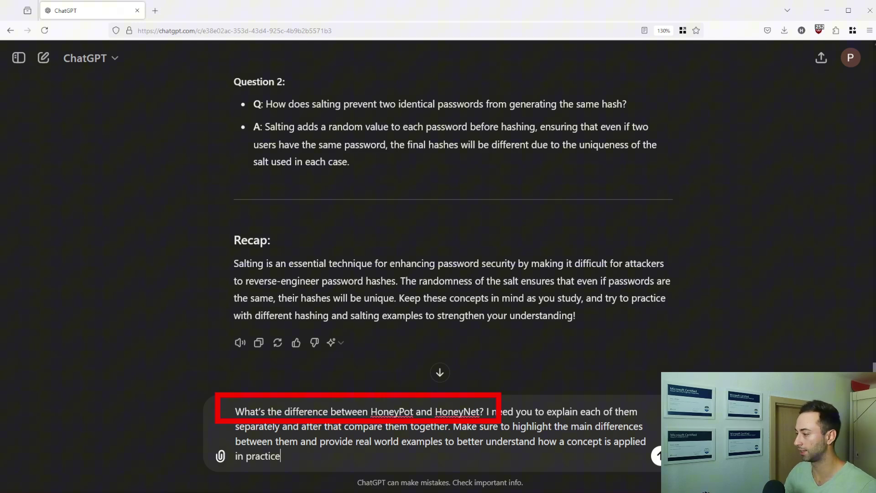
key("Escape")
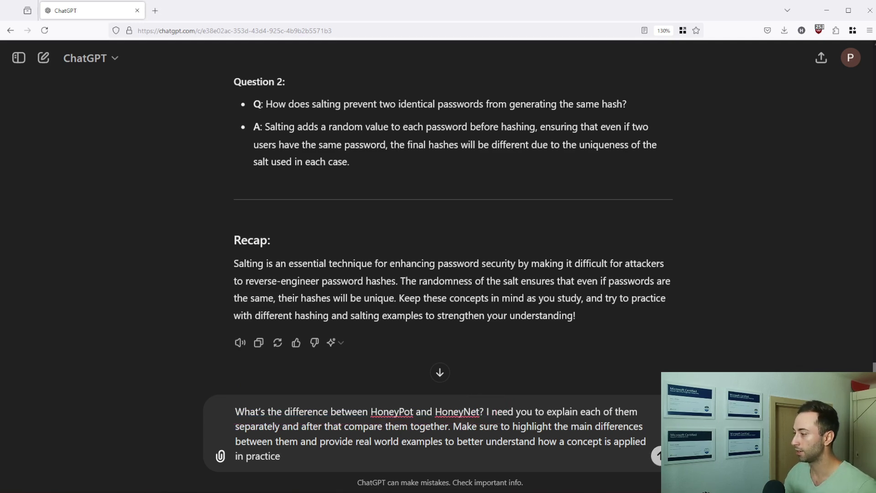
key("Return")
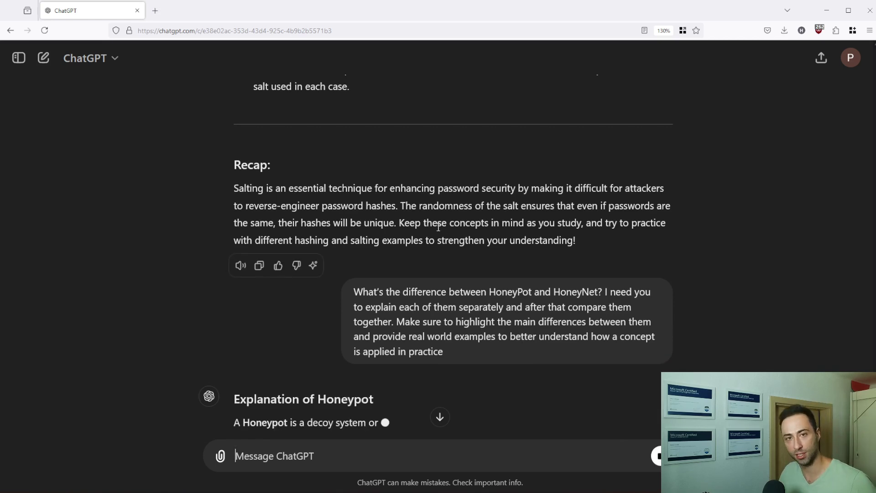
Step: Review the Honeypot explanation, outlining its definition paragraph and real-world example
scroll(411, 232, "down", 1)
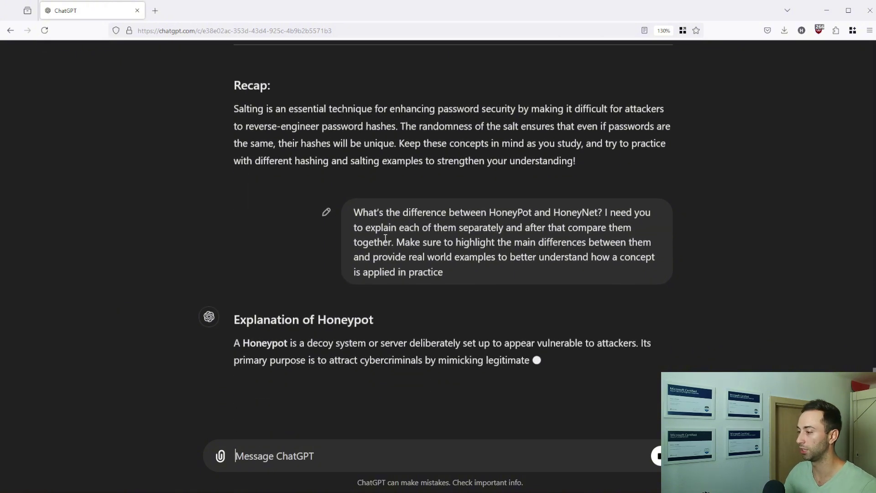
scroll(384, 243, "down", 1)
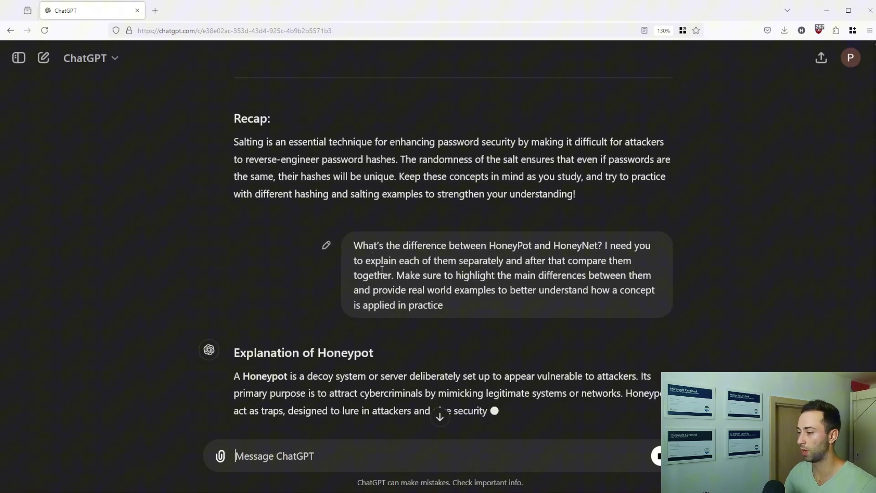
scroll(337, 320, "up", 1)
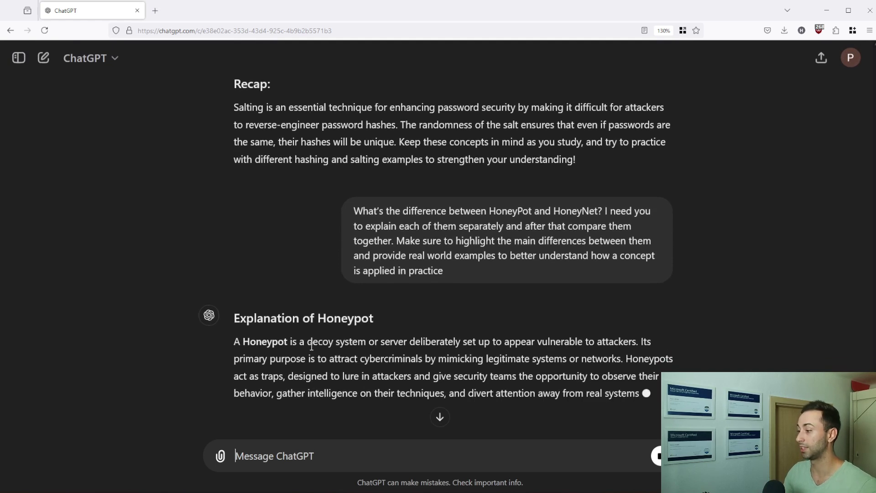
scroll(315, 340, "down", 1)
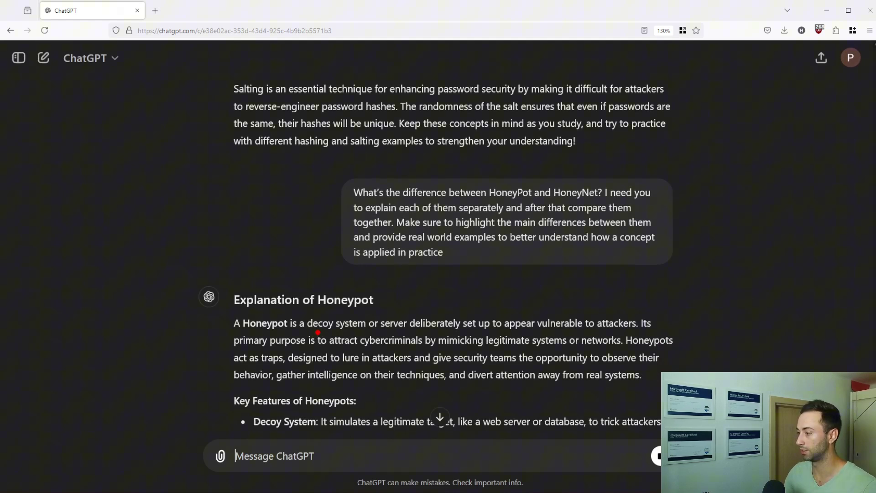
mouse_move(233, 313)
left_mouse_down()
mouse_move(658, 354)
mouse_move(686, 395)
left_mouse_up()
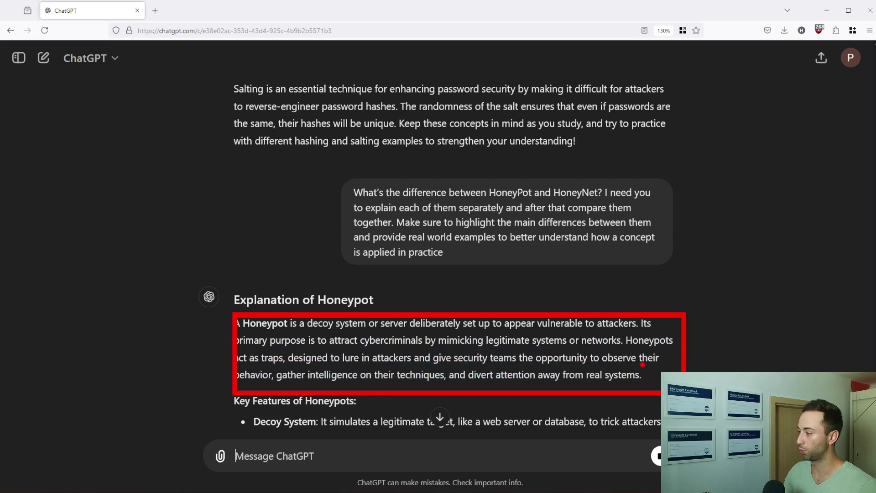
key("Escape")
scroll(408, 263, "down", 5)
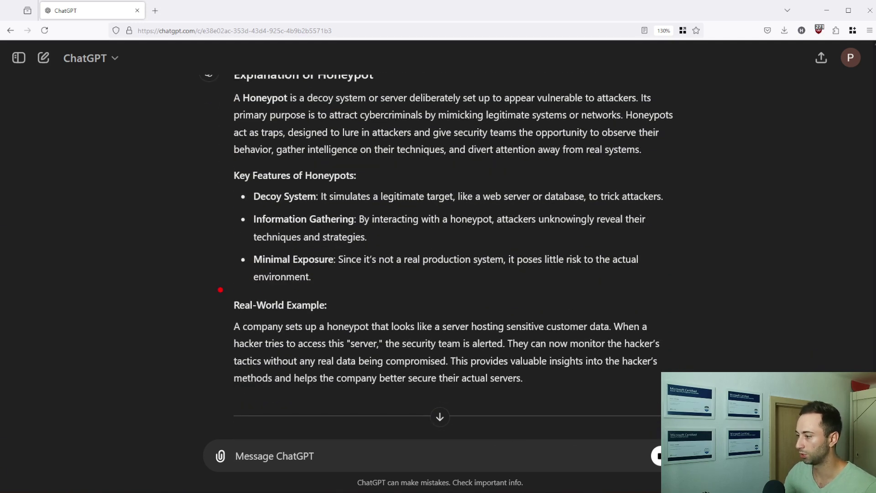
left_click_drag(208, 287, 676, 388)
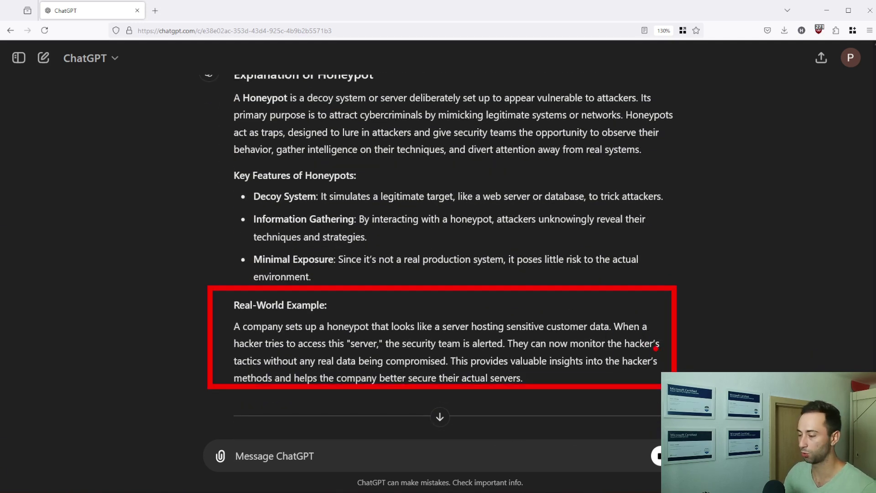
key("Escape")
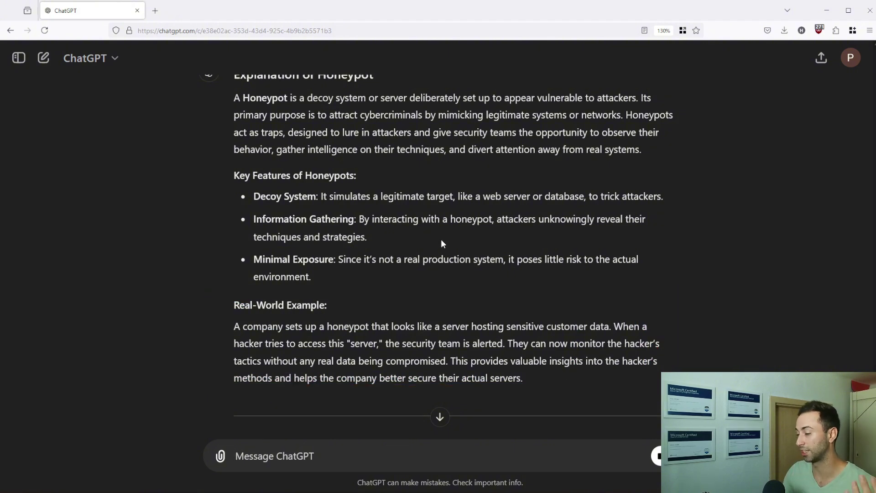
Step: Underline the Honeynet definition and read the comparison table, differences and examples
scroll(441, 239, "down", 4)
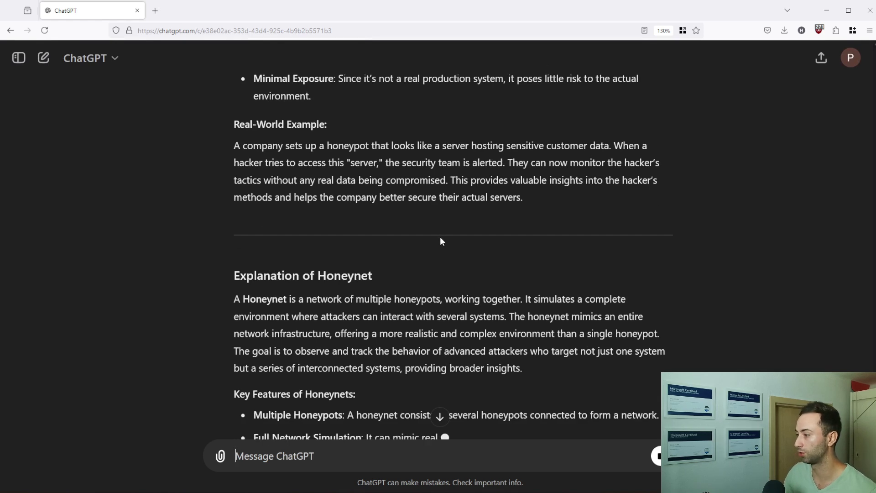
scroll(441, 241, "down", 1)
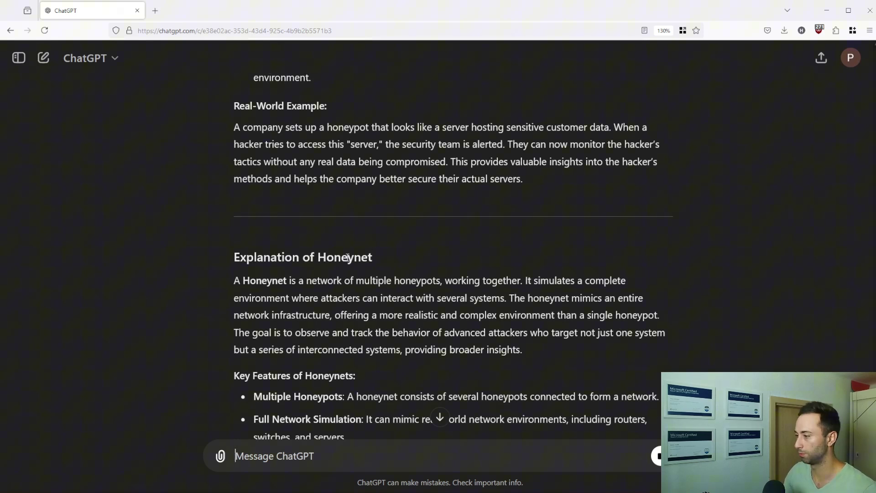
mouse_move(222, 273)
left_mouse_down()
mouse_move(360, 273)
mouse_move(453, 293)
left_mouse_up()
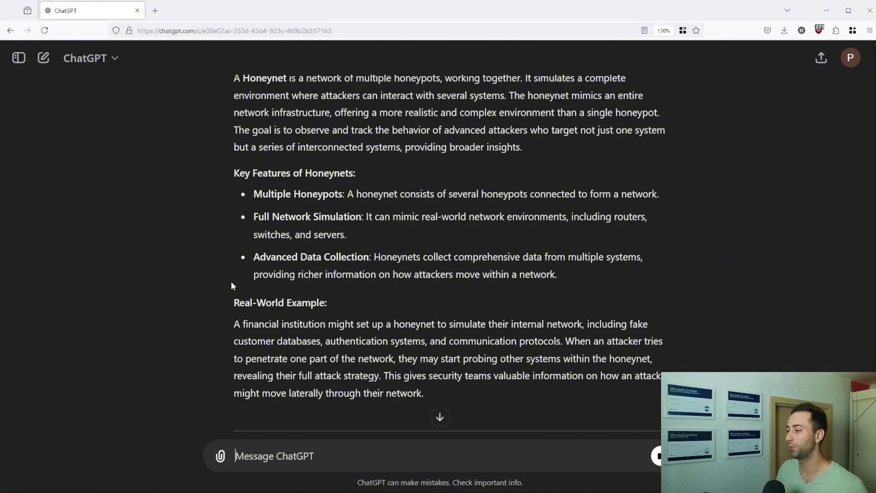
scroll(552, 241, "down", 6)
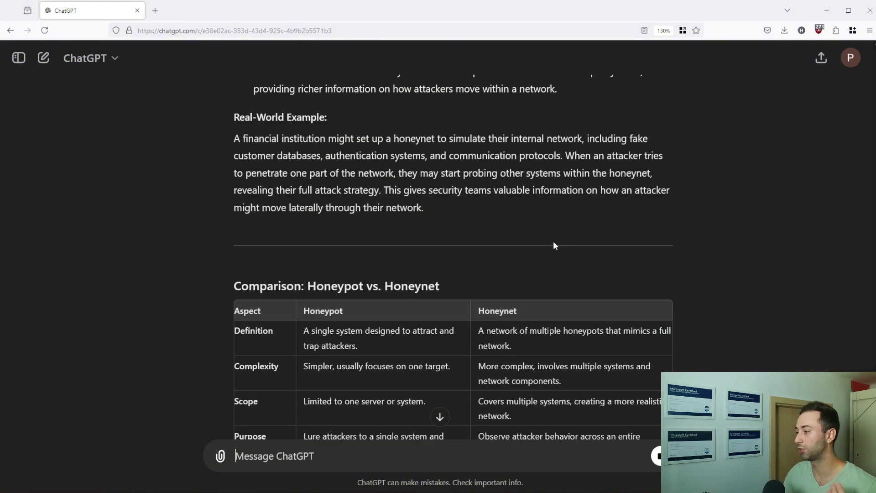
scroll(544, 242, "down", 1)
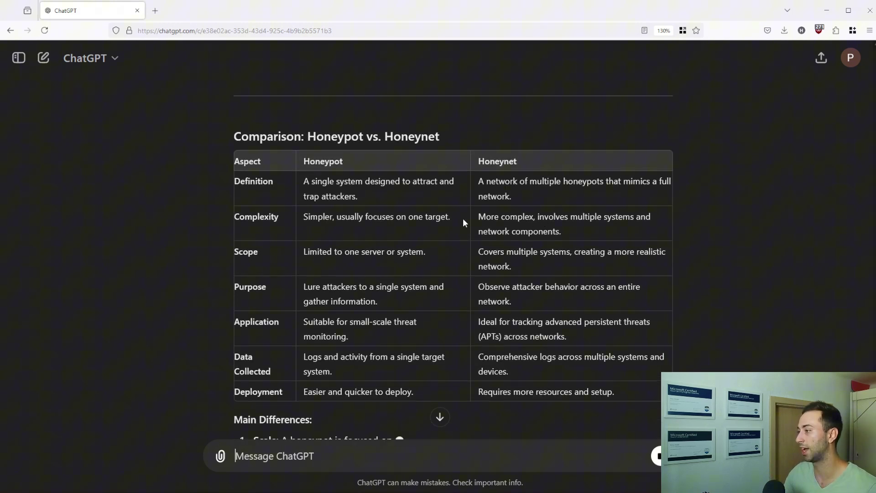
scroll(461, 221, "down", 1)
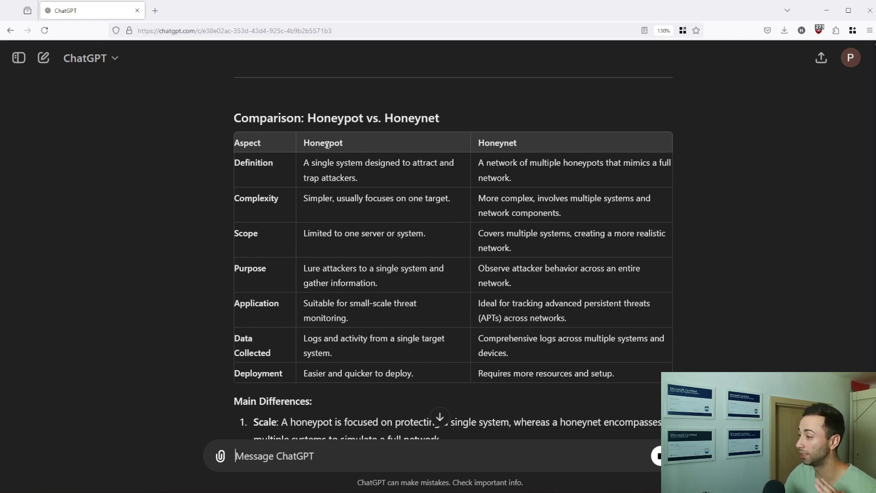
scroll(411, 164, "down", 4)
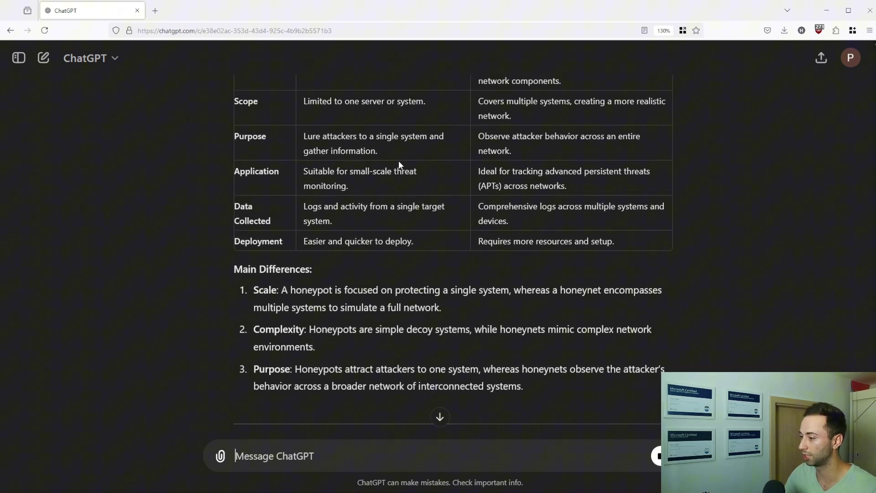
scroll(395, 175, "down", 1)
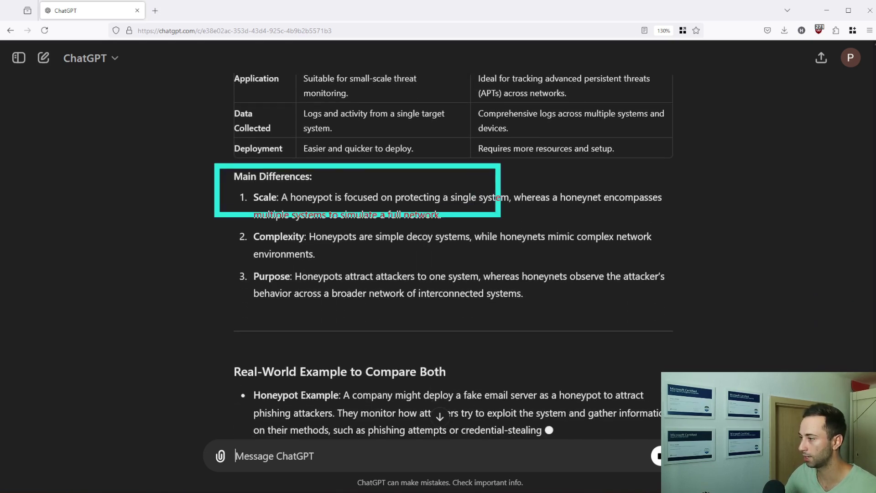
scroll(594, 273, "down", 2)
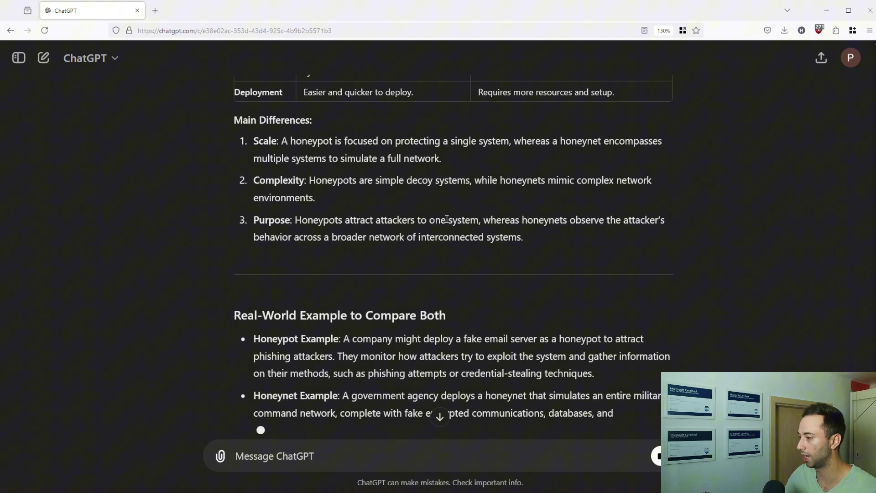
scroll(321, 290, "down", 1)
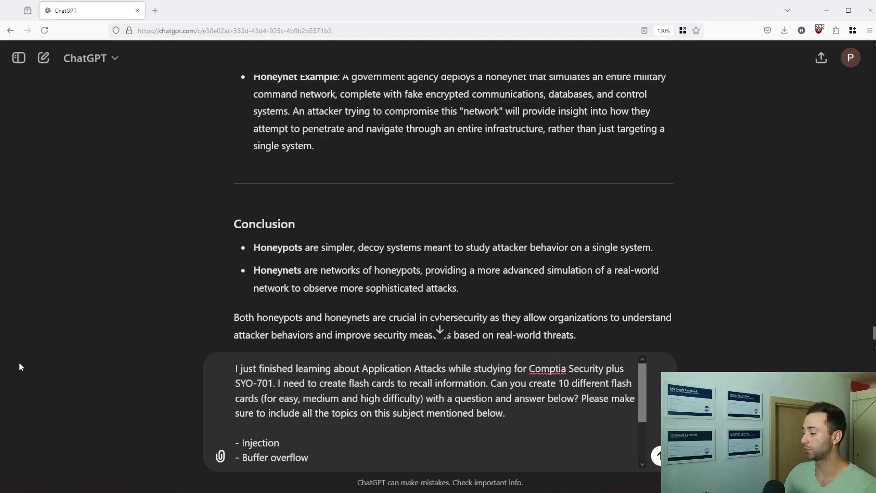
Step: Outline the prompt's Application Attacks topic, certification name, exam code and attack-topic list
left_click_drag(354, 355, 458, 378)
mouse_move(525, 355)
left_mouse_down()
mouse_move(545, 370)
mouse_move(643, 380)
left_mouse_up()
left_click_drag(222, 375, 280, 391)
key("Escape")
scroll(317, 395, "down", 3)
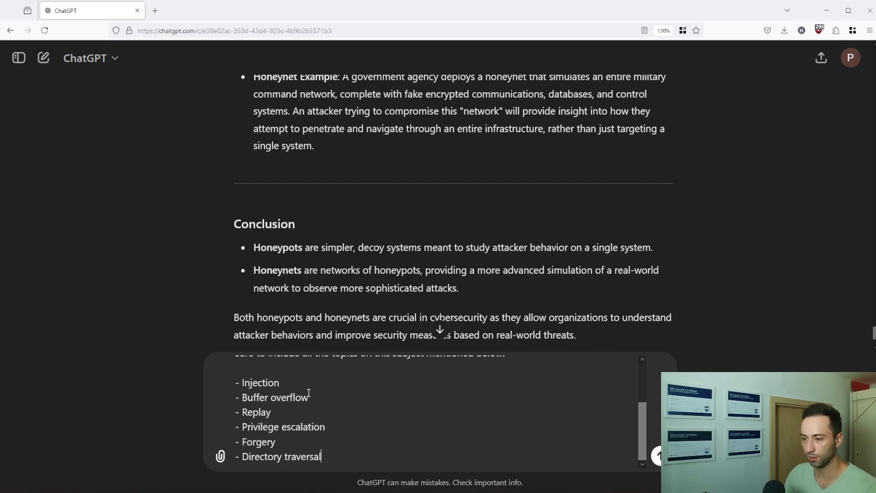
mouse_move(213, 368)
left_mouse_down()
mouse_move(306, 407)
mouse_move(350, 468)
left_mouse_up()
key("Escape")
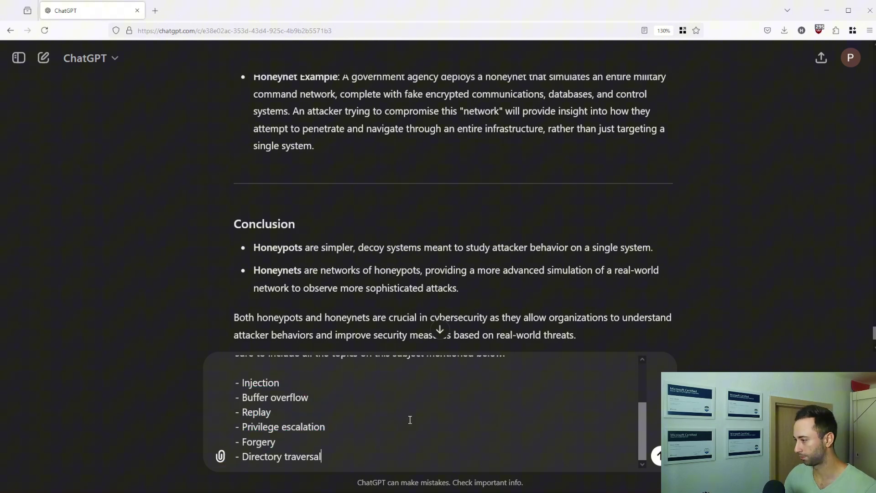
scroll(410, 418, "up", 3)
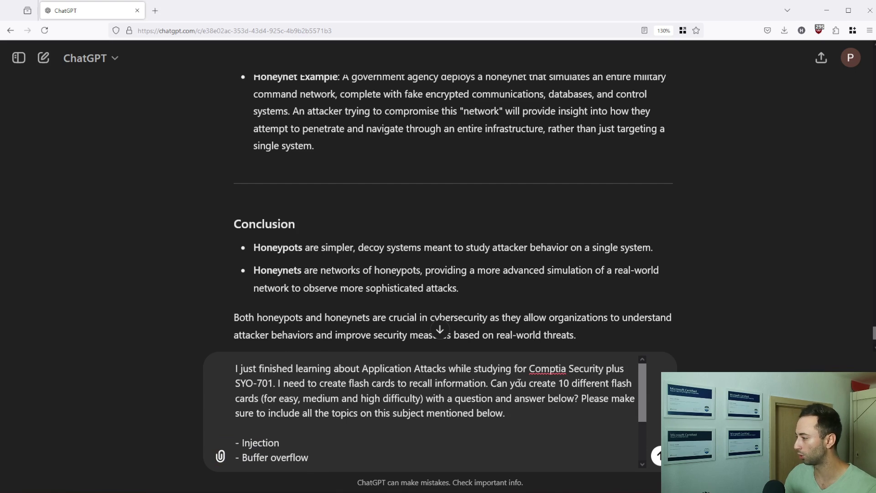
Step: Outline the 10-flashcard count and easy/medium/high difficulty levels, then send the request
mouse_move(494, 378)
left_mouse_down()
mouse_move(638, 396)
mouse_move(462, 402)
mouse_move(642, 396)
left_mouse_up()
left_click_drag(250, 387, 430, 412)
key("Escape")
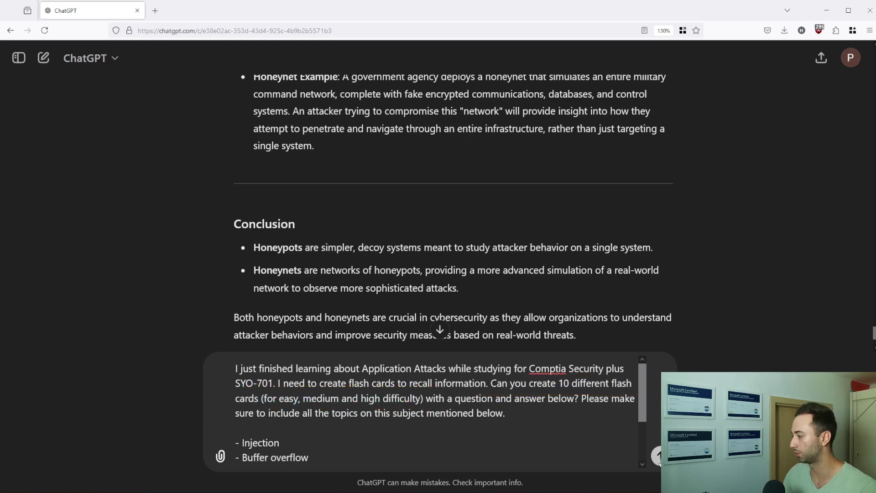
left_click(657, 456)
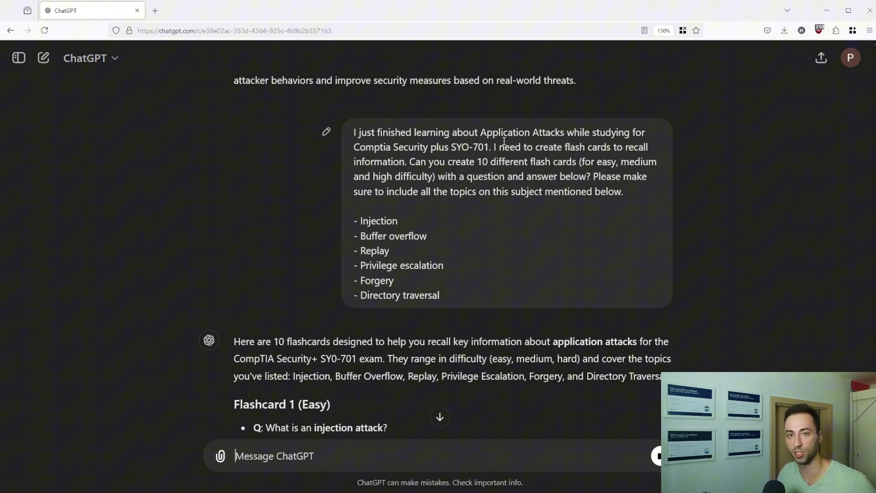
Step: Read Flashcards 1–5, outlining the first card's injection-attack question
scroll(487, 228, "down", 3)
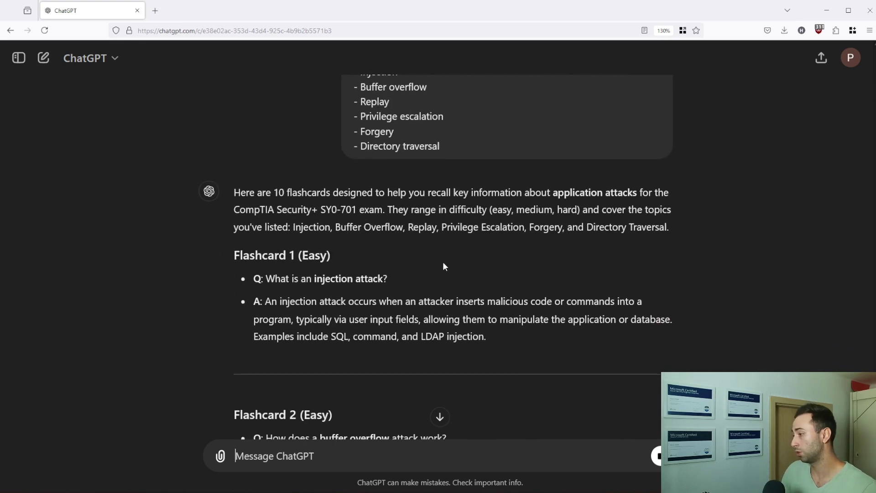
scroll(439, 259, "down", 1)
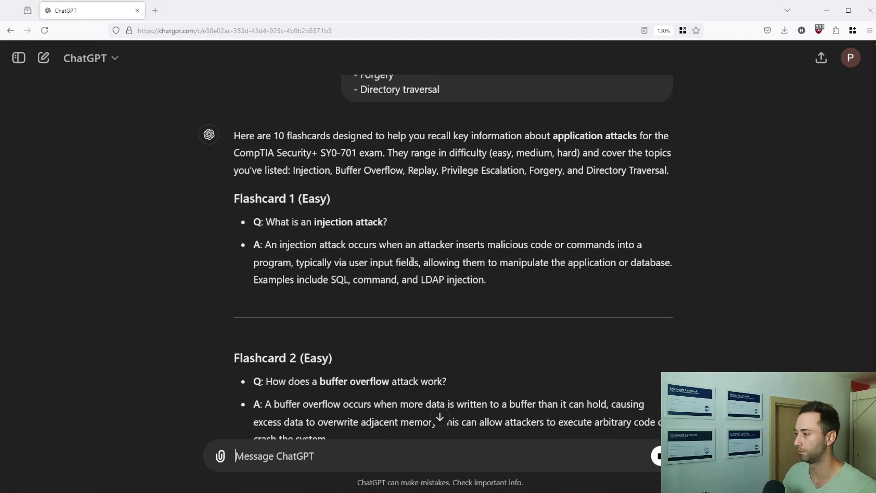
left_click_drag(235, 205, 411, 231)
scroll(411, 230, "down", 3)
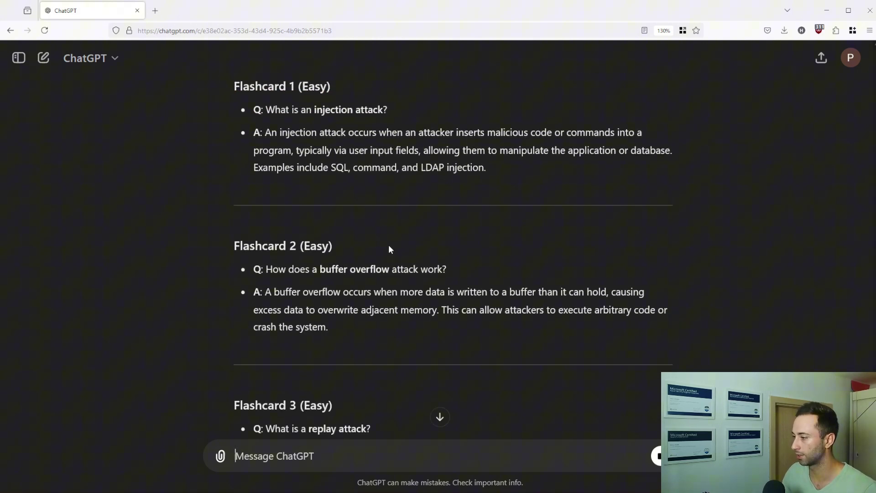
left_click_drag(227, 226, 485, 267)
scroll(396, 277, "down", 2)
scroll(371, 277, "down", 6)
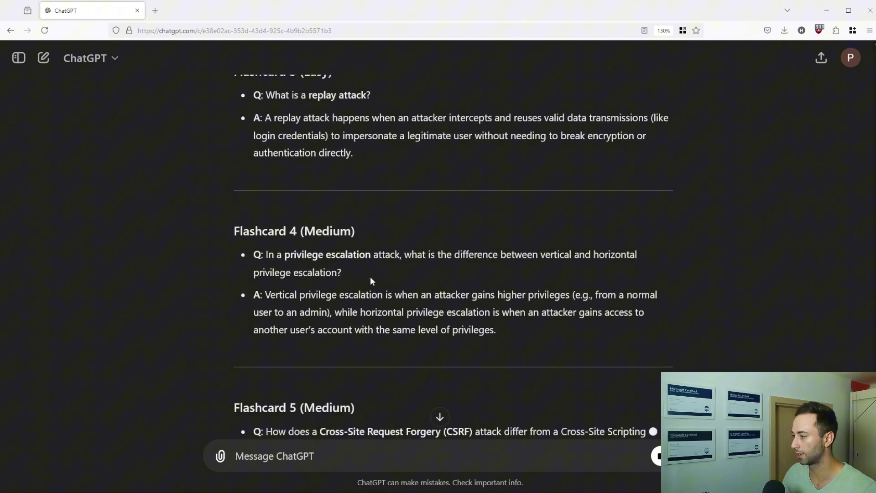
scroll(319, 210, "down", 1)
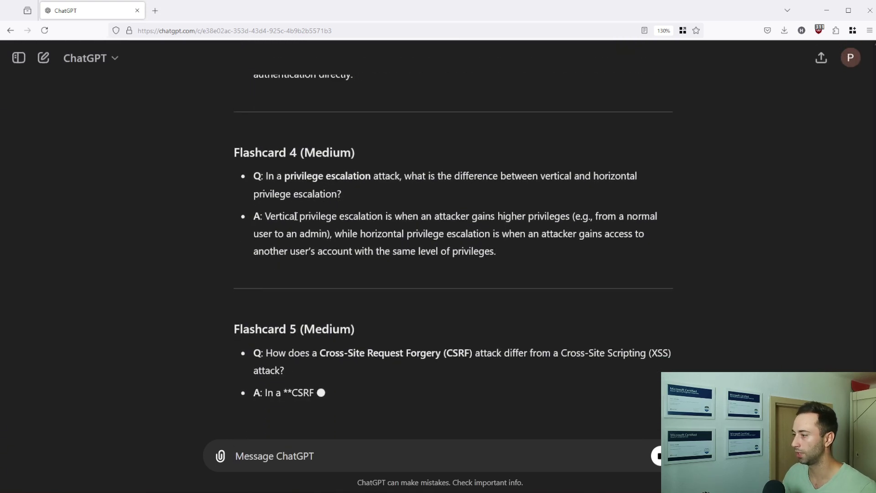
scroll(297, 182, "up", 1)
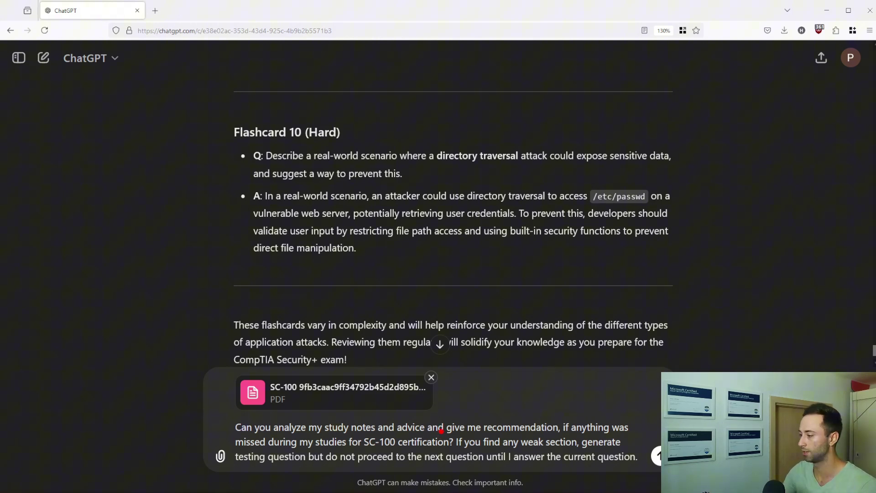
Step: Send the SC-100 notes PDF for analysis and review the flagged weak areas and Question 1
key("Return")
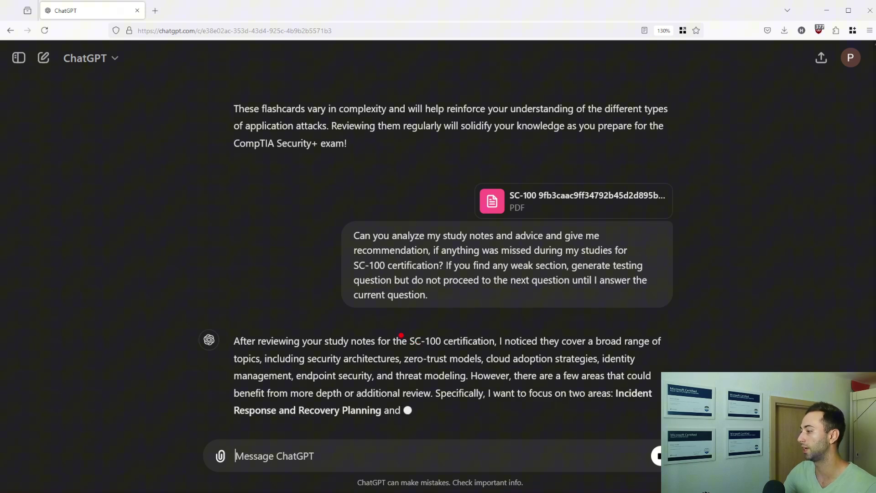
left_click_drag(404, 326, 498, 357)
scroll(491, 355, "down", 4)
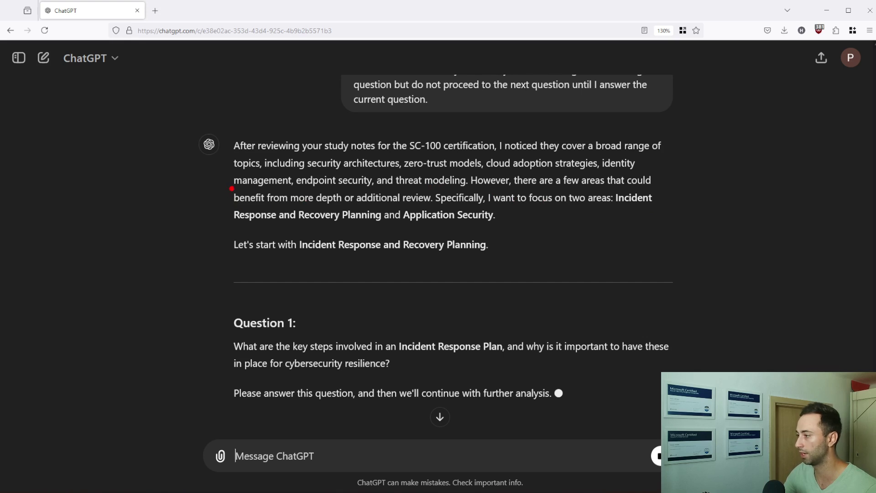
left_click_drag(233, 189, 698, 230)
key("Escape")
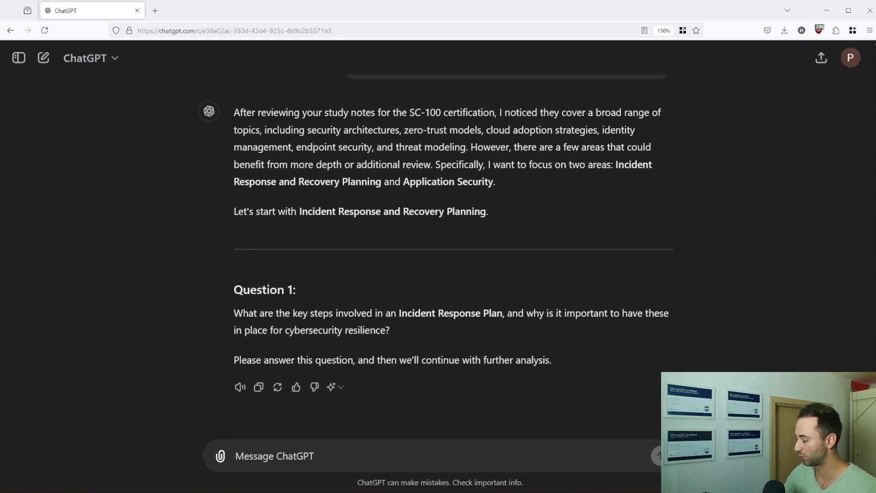
left_click_drag(210, 275, 698, 379)
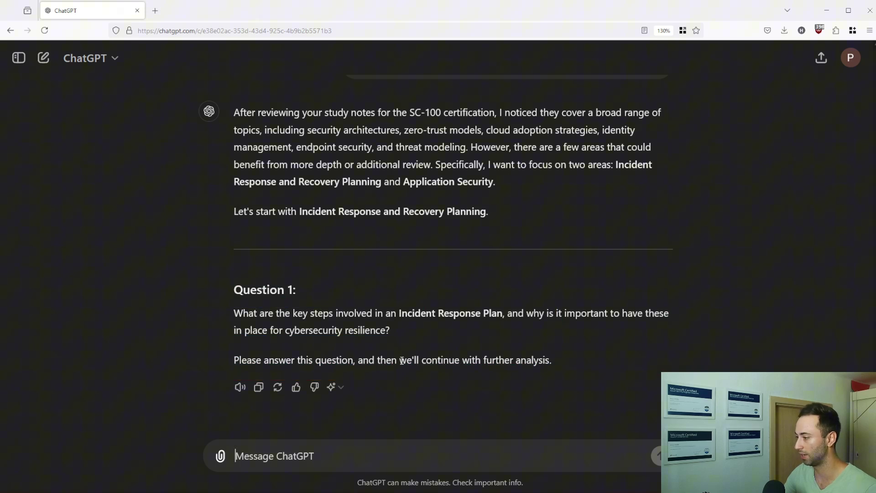
left_click_drag(223, 342, 629, 378)
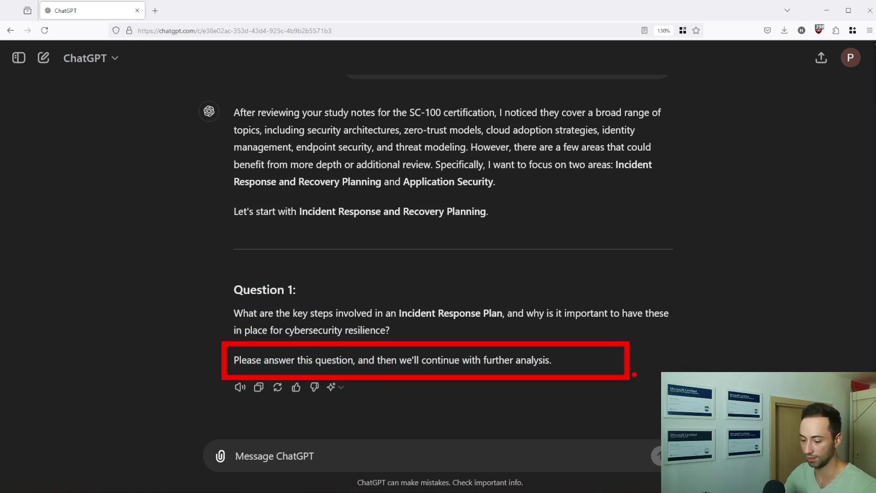
key("Escape")
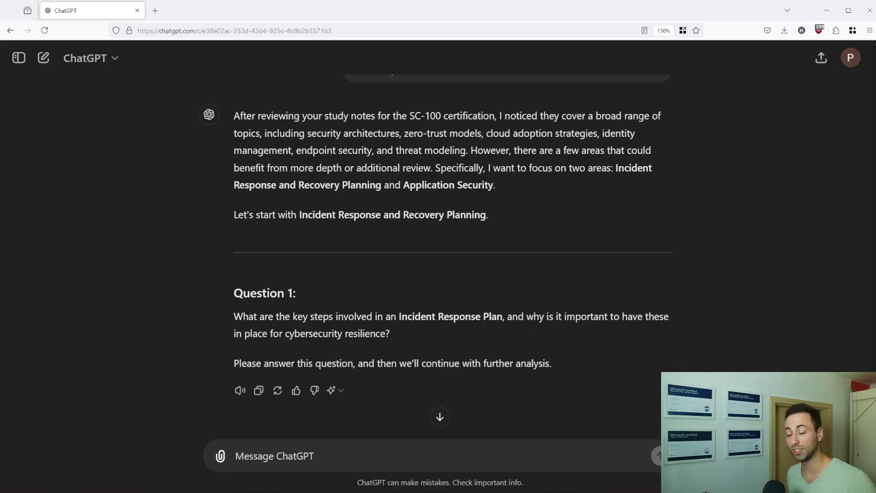
Step: Answer 'preparation, detection, investigation' and read the lifecycle explanation through to Question 2
type("prep")
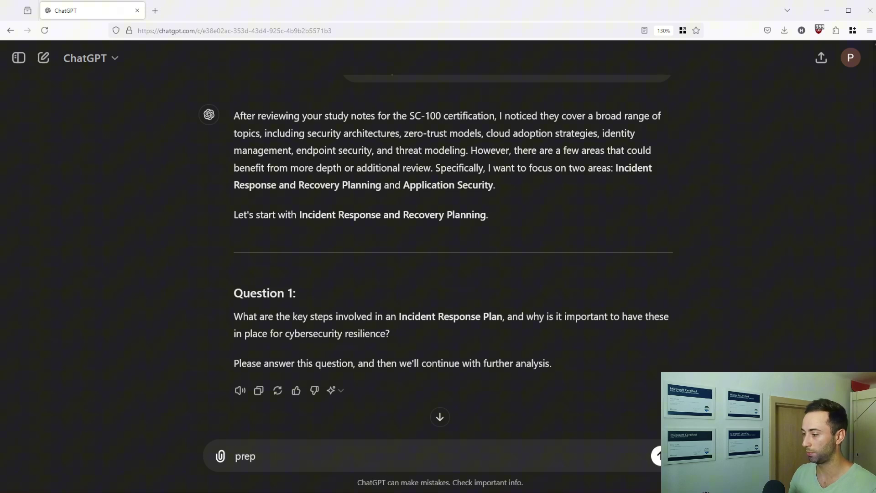
type("aration, detection")
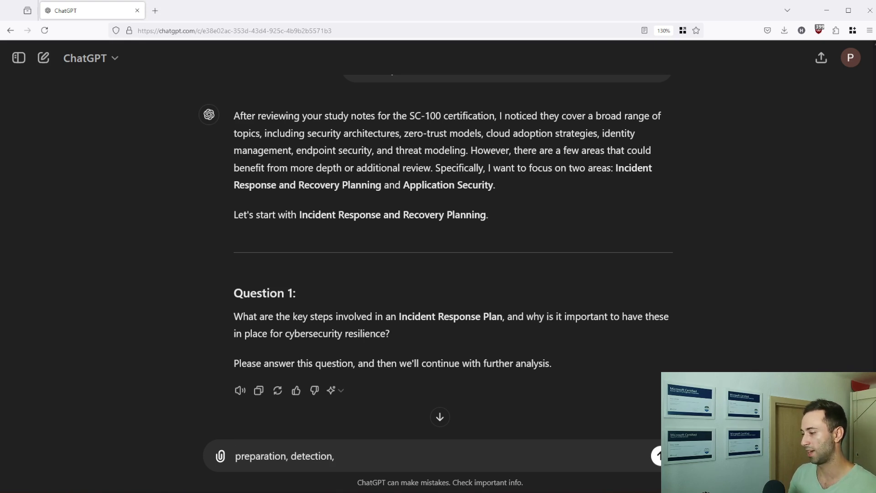
type(", investigation")
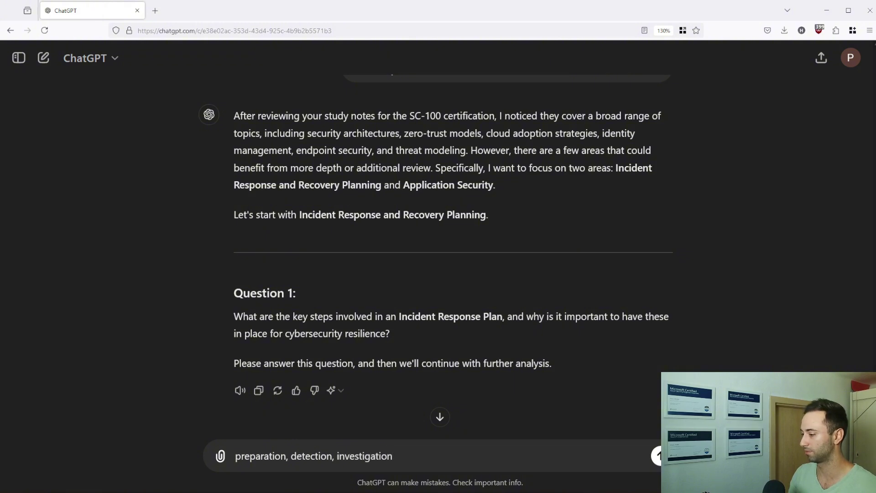
key("Return")
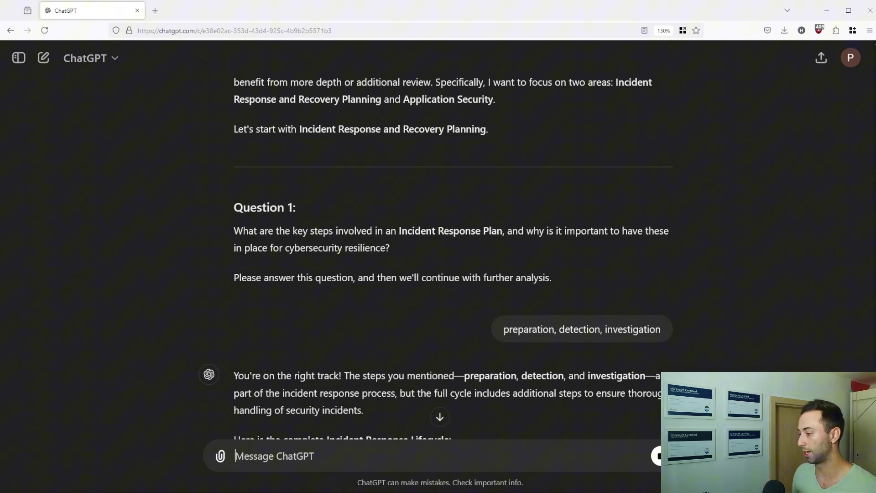
scroll(301, 301, "down", 1)
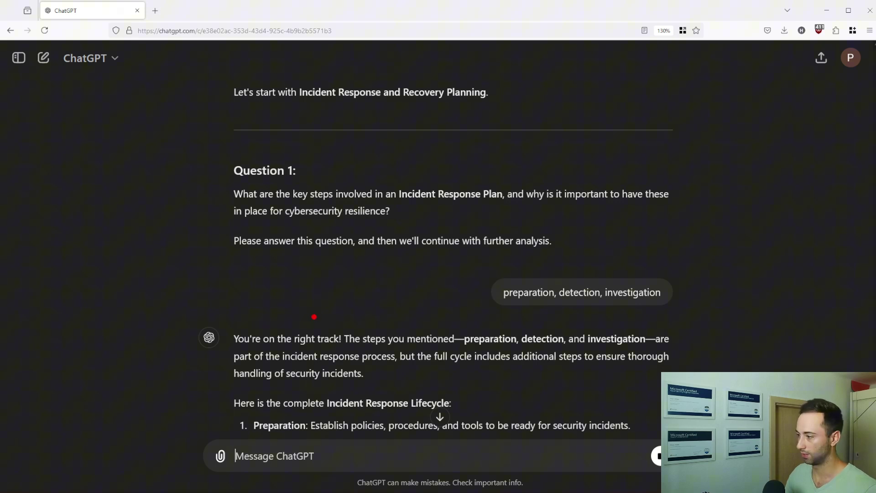
scroll(377, 313, "down", 1)
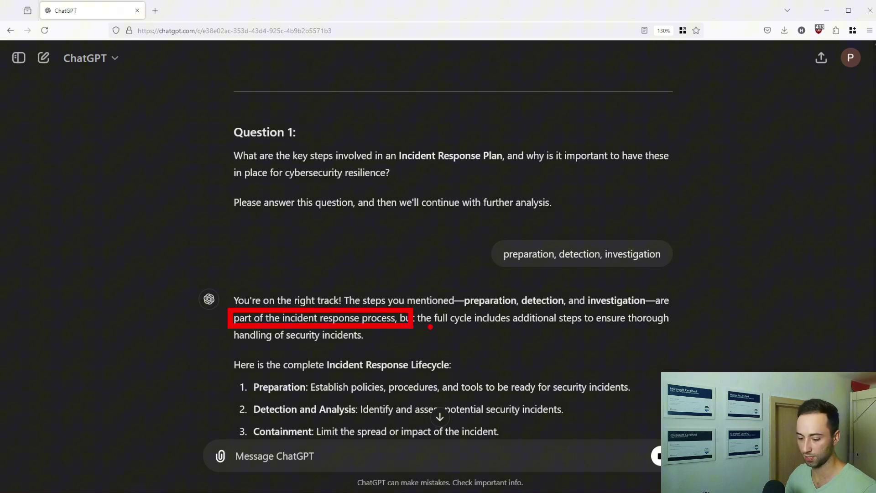
scroll(431, 327, "down", 3)
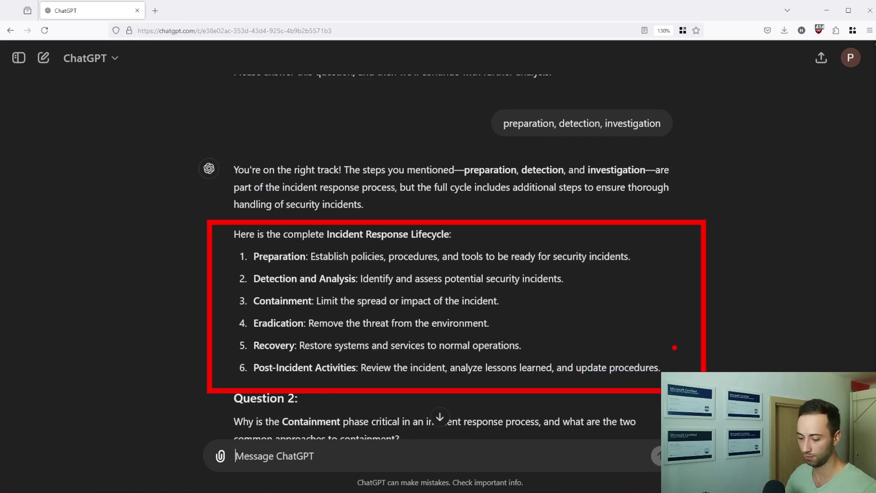
scroll(382, 290, "down", 1)
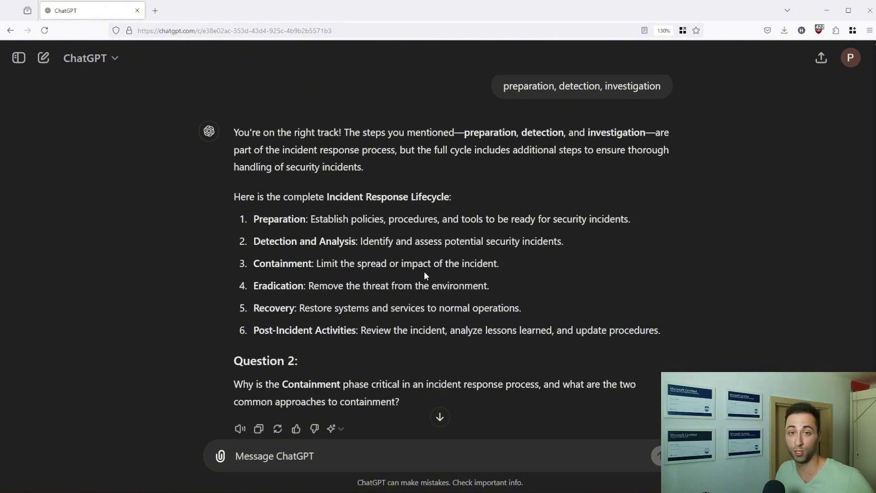
scroll(443, 248, "down", 1)
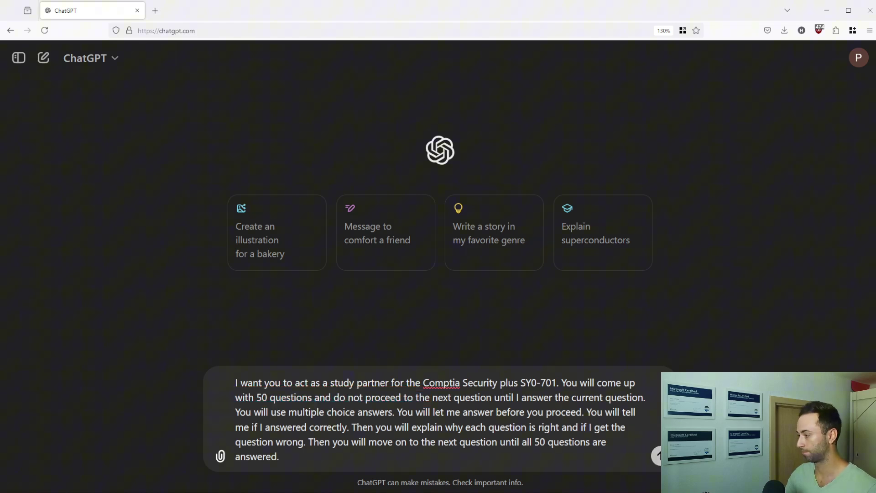
Step: Send the 50-question Security+ SY0-701 study-partner quiz prompt
key("Return")
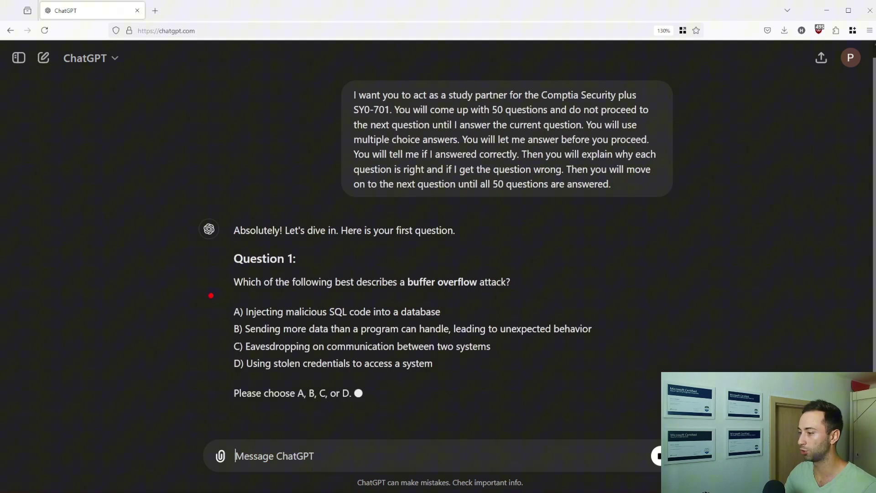
type("1")
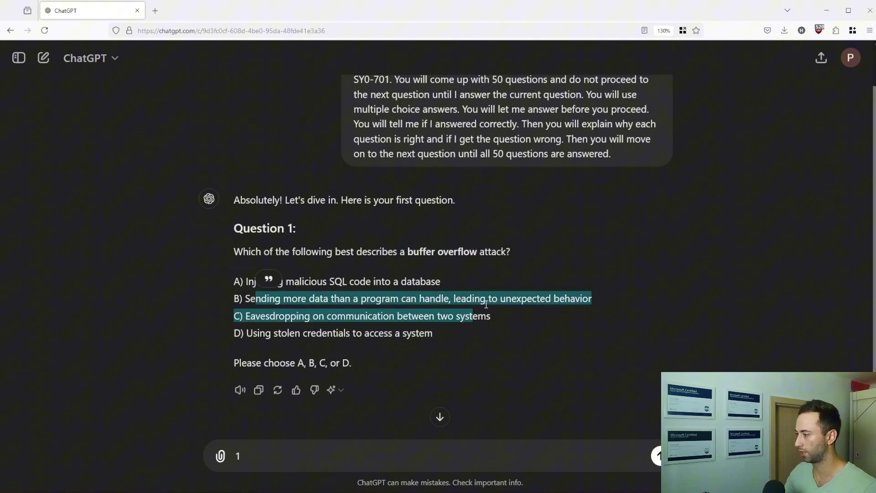
Step: Replace the stray '1' with answer D, then read why B is correct and Question 2
key("BackSpace")
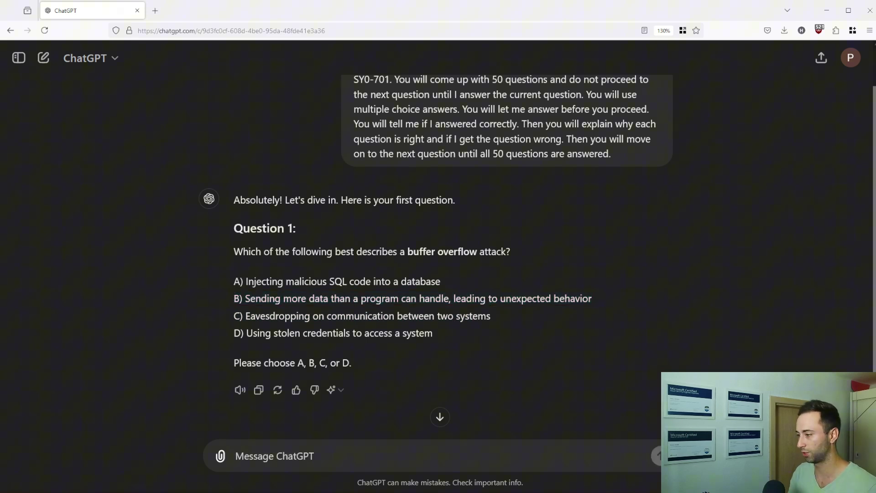
type("D")
key("Return")
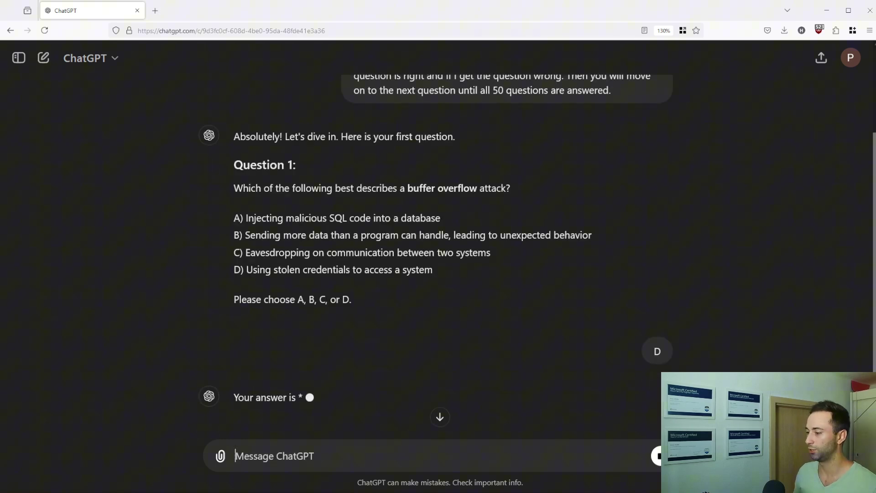
scroll(326, 318, "down", 2)
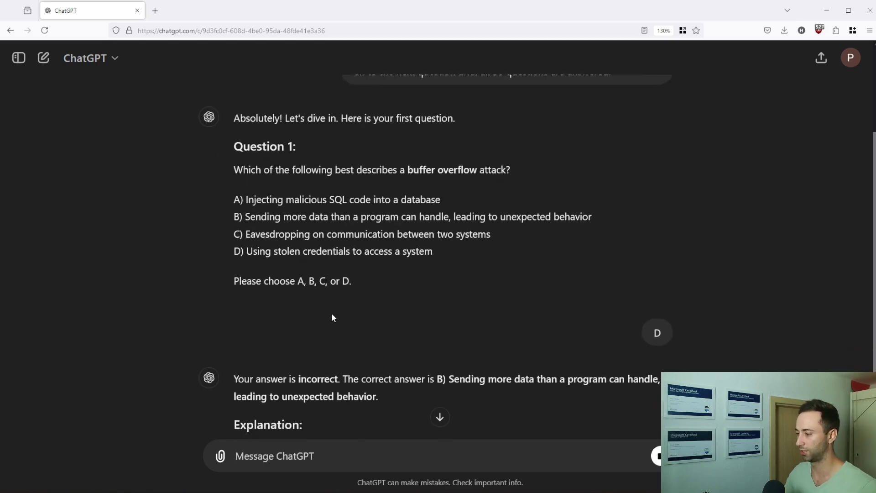
mouse_move(339, 334)
left_mouse_down()
mouse_move(513, 359)
mouse_move(675, 363)
left_mouse_up()
scroll(373, 324, "down", 4)
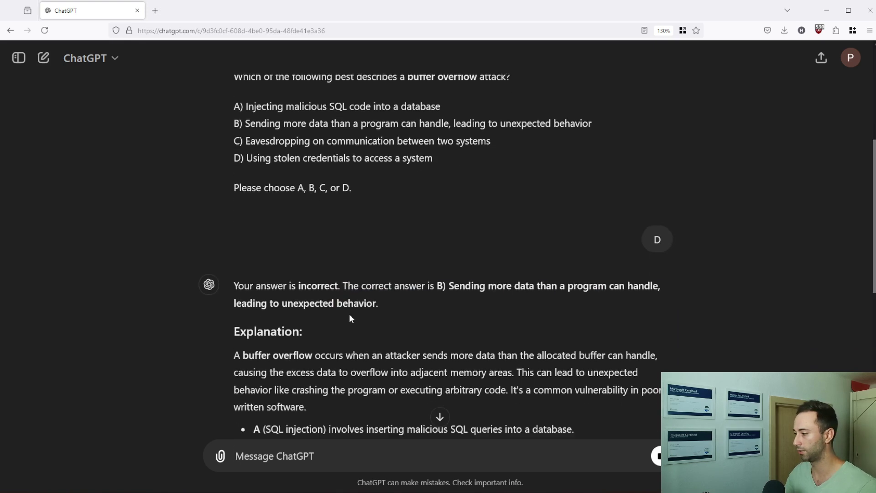
left_click_drag(213, 229, 688, 324)
scroll(379, 304, "down", 7)
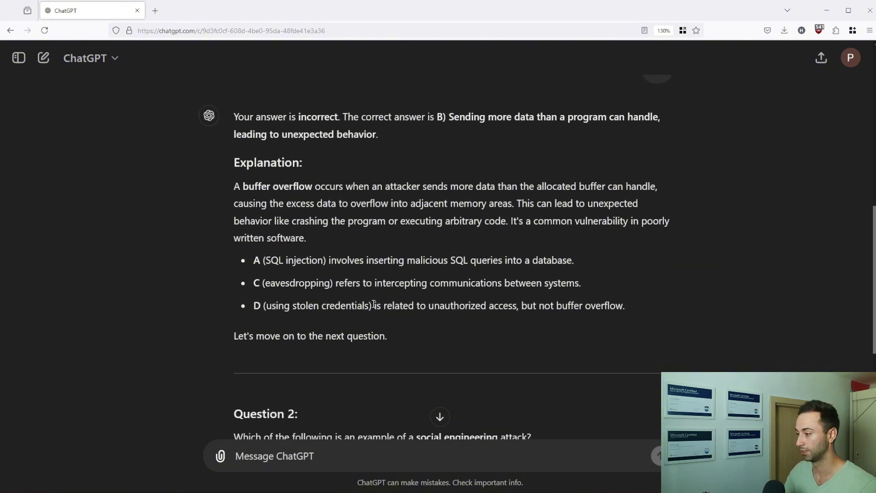